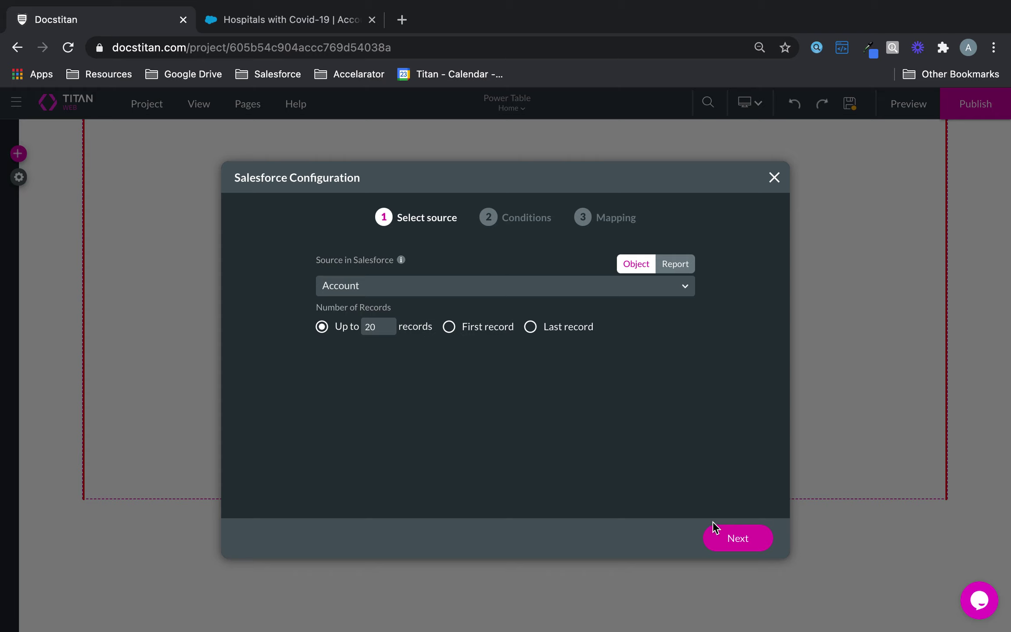
# Filter the Account source records with a condition that Account Name contains the static value Hospital.
pyautogui.click(724, 536)
pyautogui.click(360, 289)
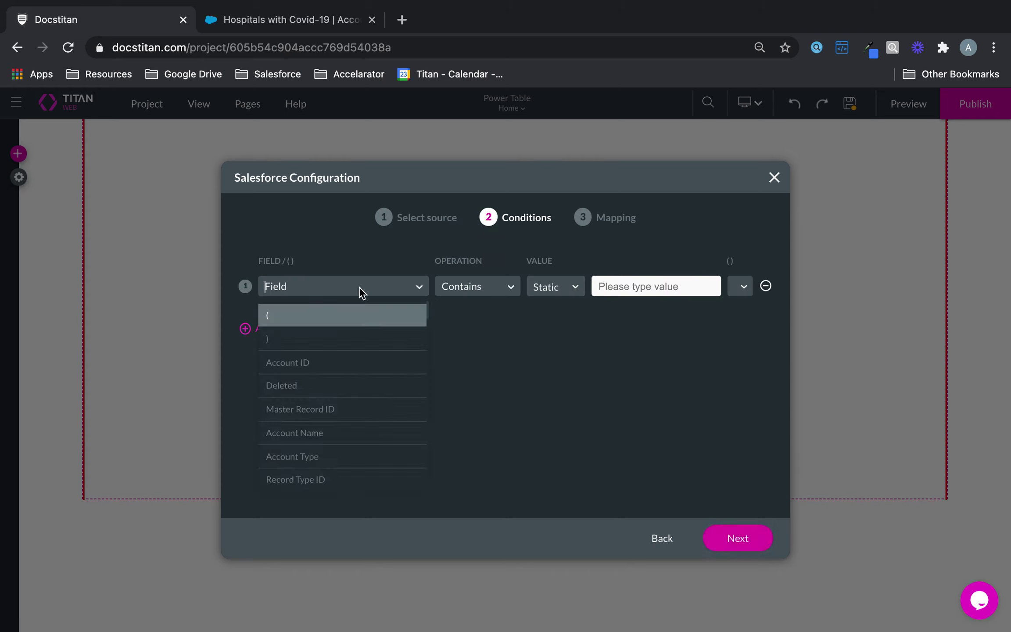
pyautogui.write('name')
pyautogui.click(358, 312)
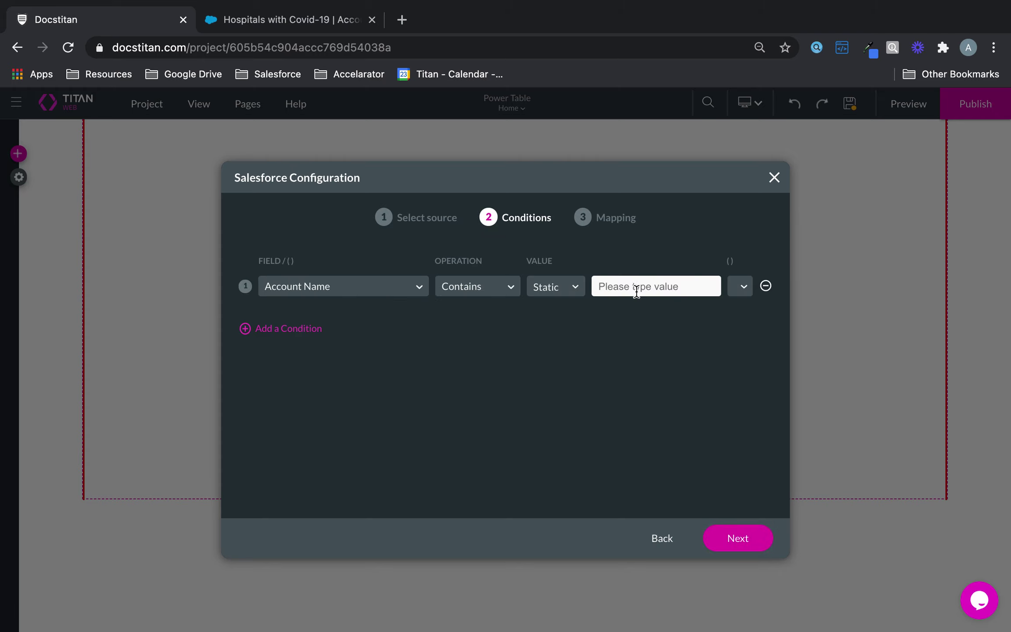
pyautogui.write('Hospital')
pyautogui.click(738, 538)
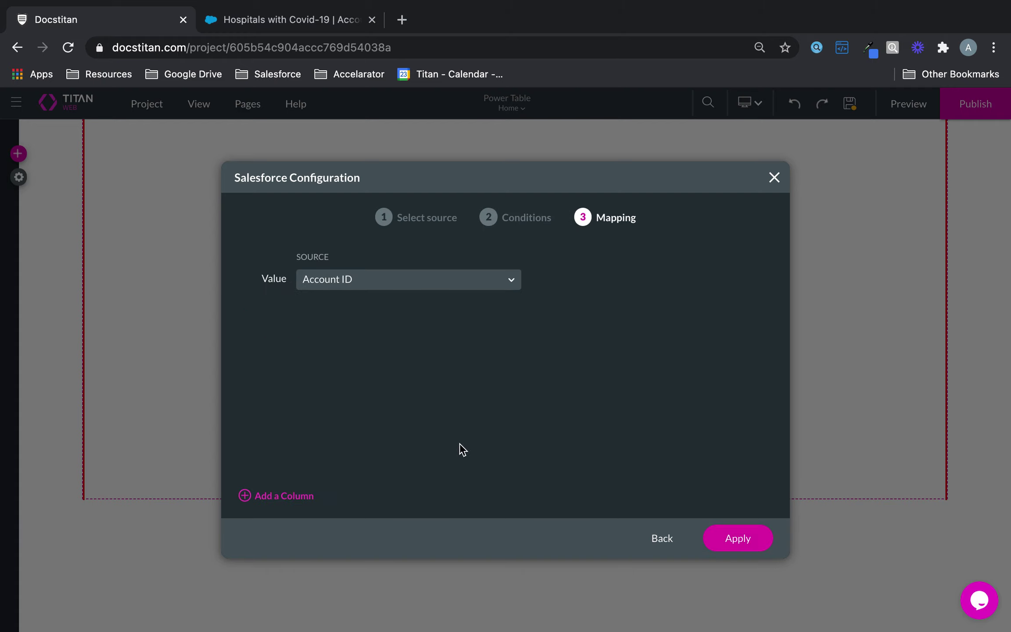
# Add three columns to the Salesforce mapping.
pyautogui.click(246, 501)
pyautogui.click(304, 495)
pyautogui.click(304, 495)
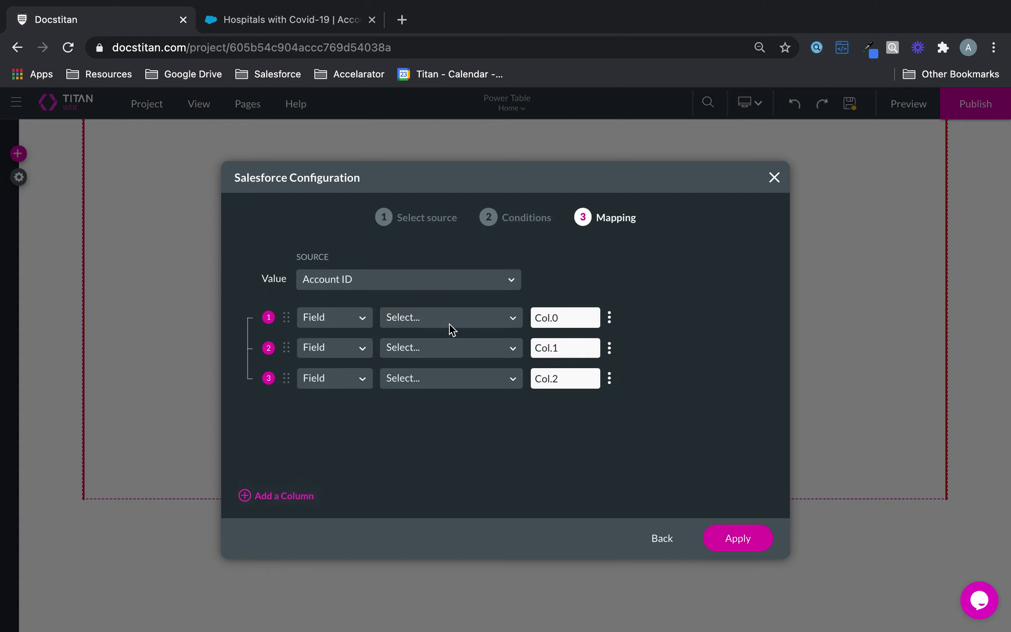
# Map the three columns to the Account Name, Account Type and Account Number fields.
pyautogui.click(450, 325)
pyautogui.write('name')
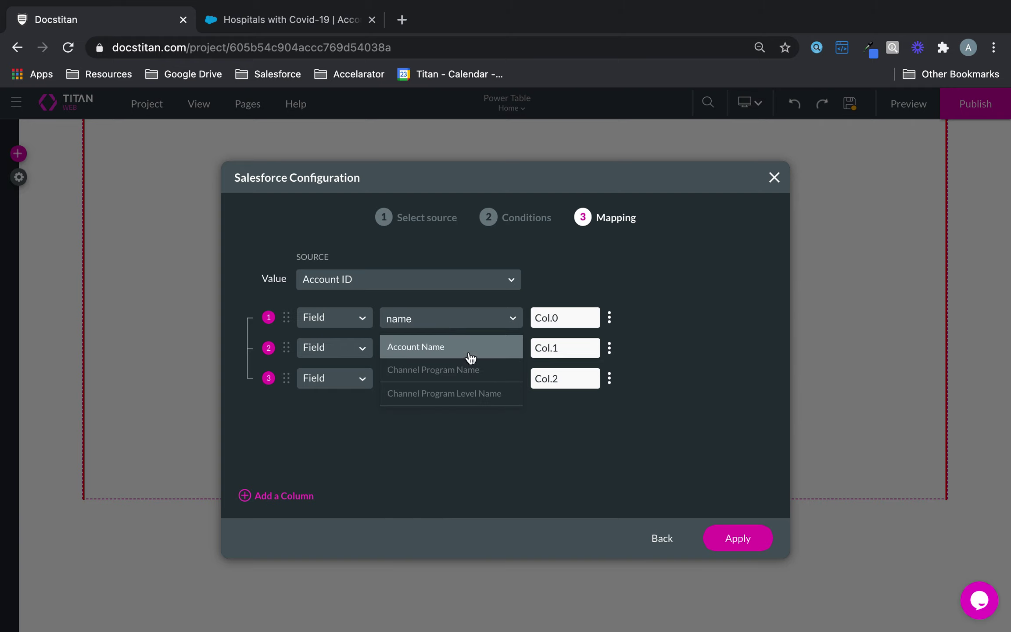
pyautogui.click(470, 358)
pyautogui.click(472, 352)
pyautogui.write('ty')
pyautogui.click(473, 378)
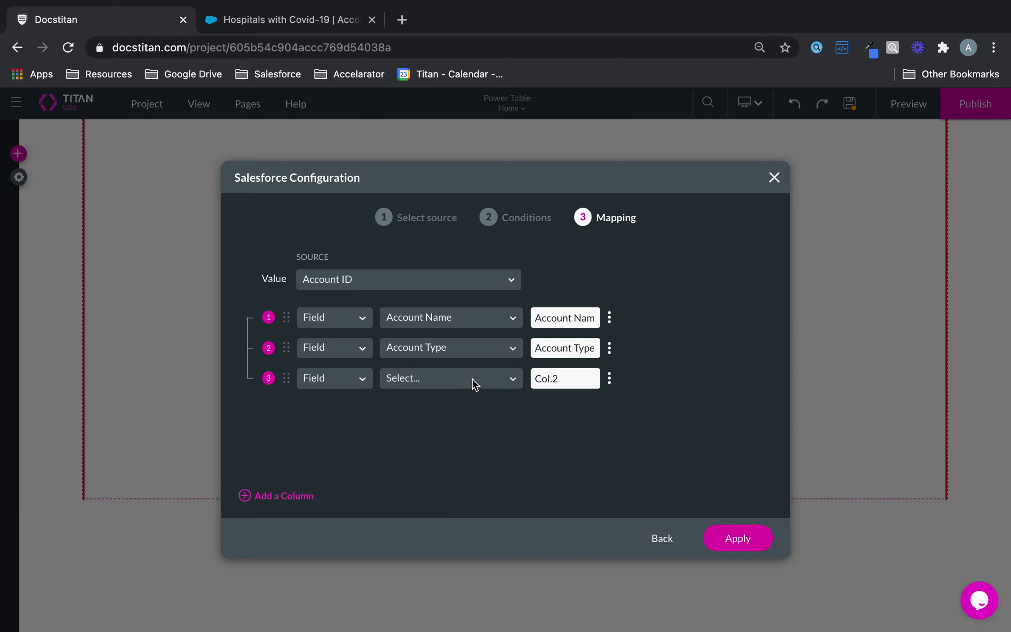
pyautogui.click(473, 380)
pyautogui.write('number')
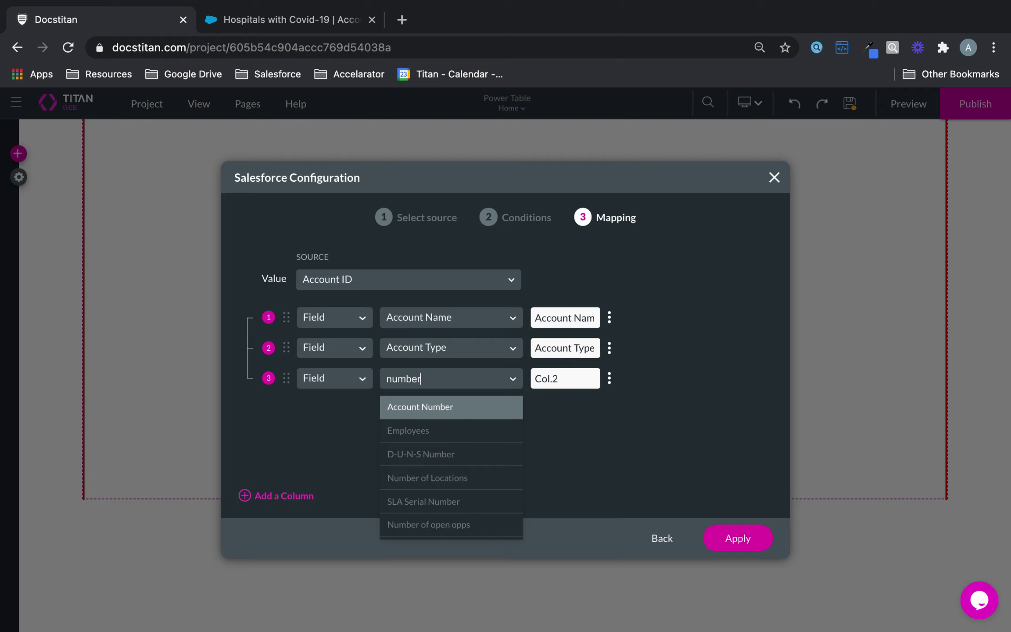
pyautogui.click(516, 405)
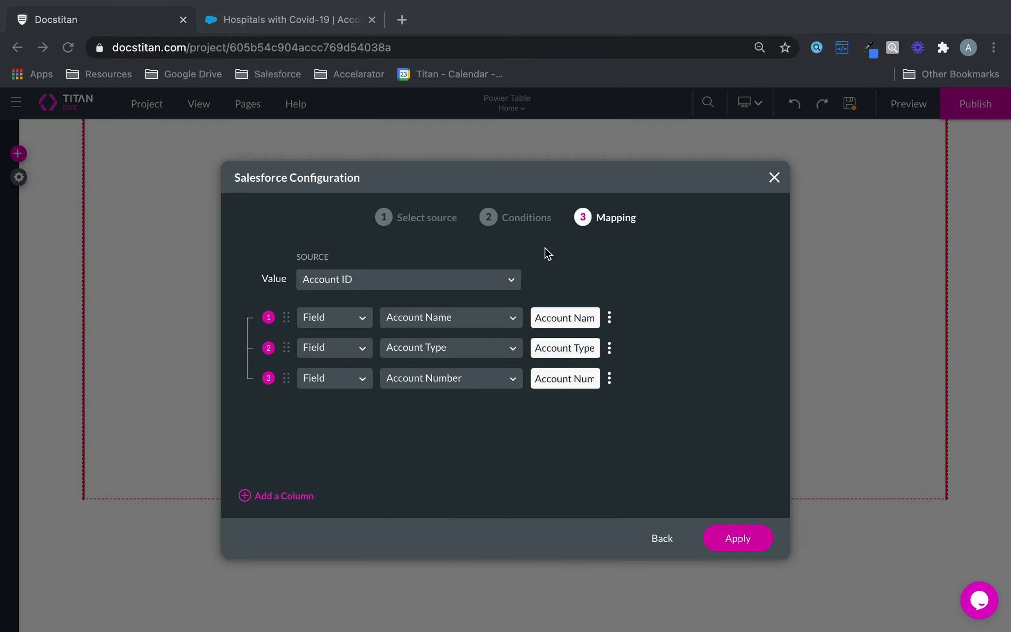
# Allow editing of the Account Type and Account Number columns and apply the Salesforce configuration.
pyautogui.click(609, 348)
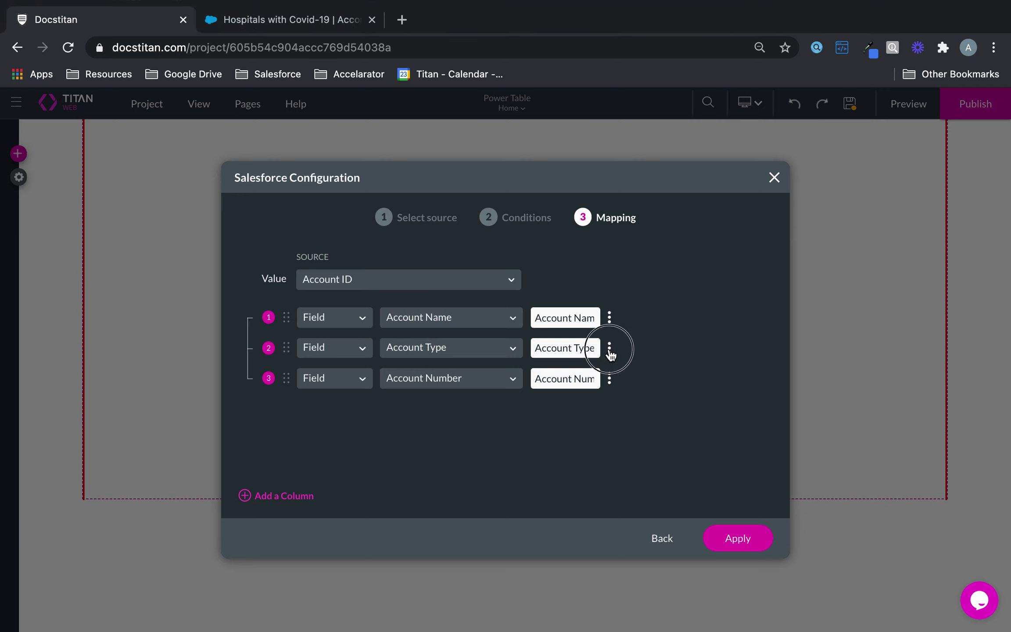
pyautogui.click(626, 462)
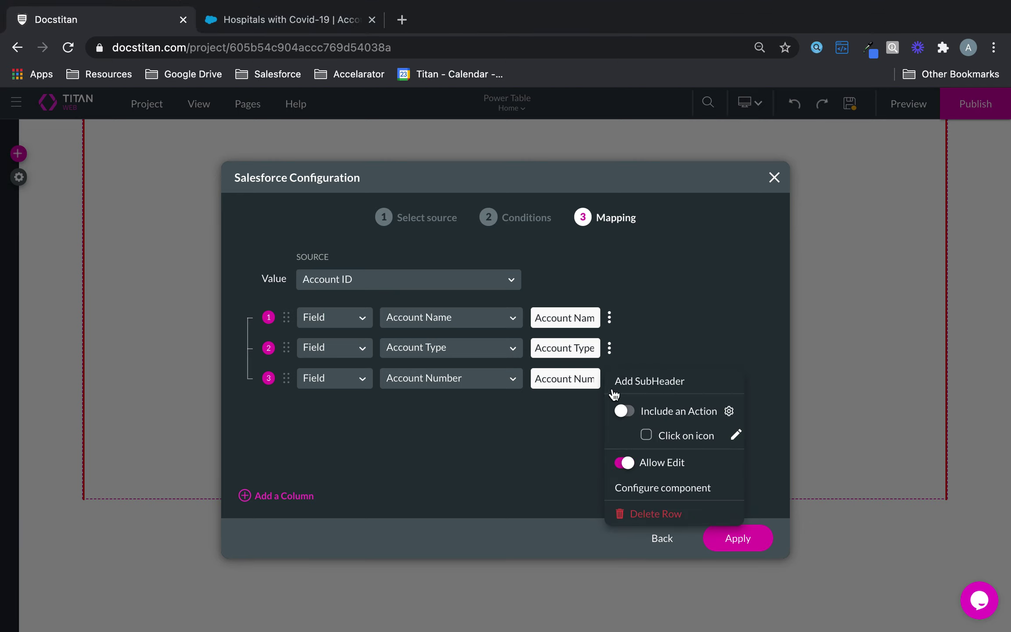
pyautogui.click(611, 378)
pyautogui.click(628, 491)
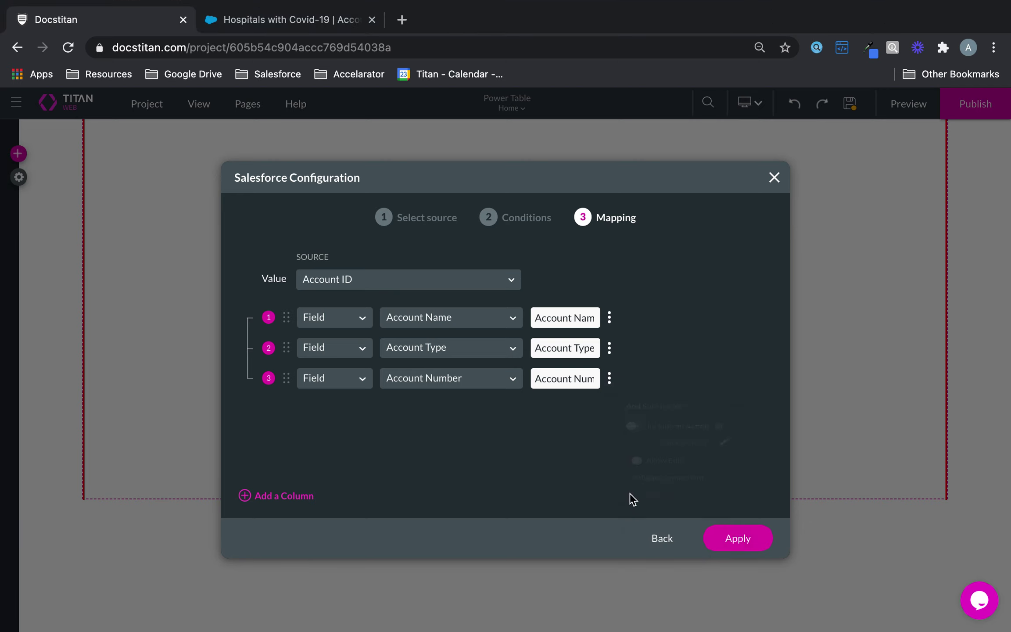
pyautogui.click(695, 366)
pyautogui.click(752, 540)
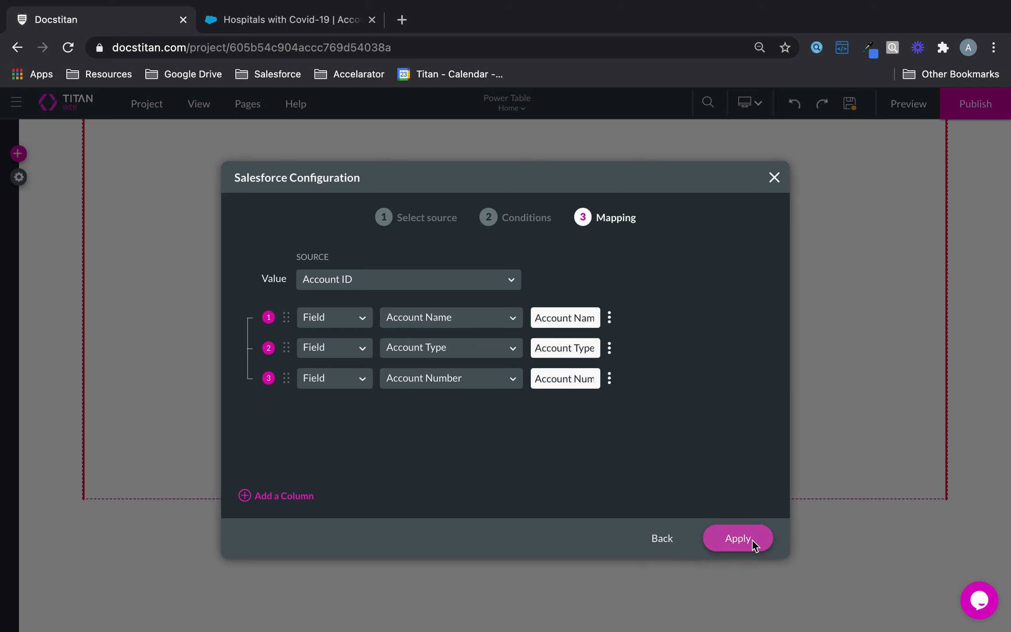
# Reposition the PowerTable about 186 px from the page section's left edge and enlarge it to about 100 px from the right edge.
pyautogui.moveTo(556, 430); pyautogui.dragTo(412, 341)
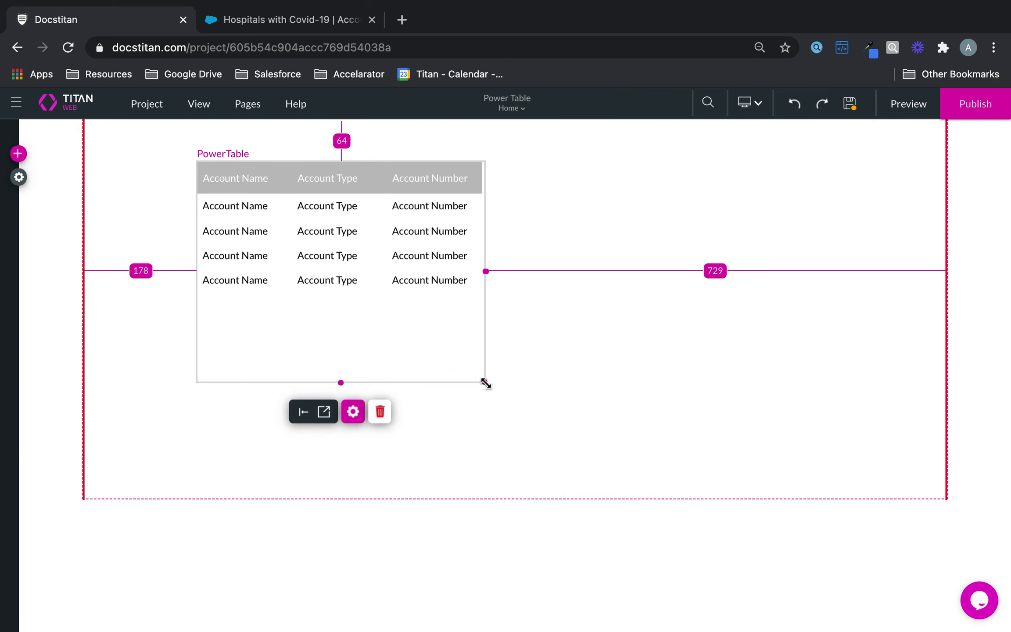
pyautogui.moveTo(485, 383); pyautogui.dragTo(882, 452)
# Enable Allow Quick Update in the PowerTable's interactivity settings and close the settings.
pyautogui.click(555, 481)
pyautogui.click(645, 226)
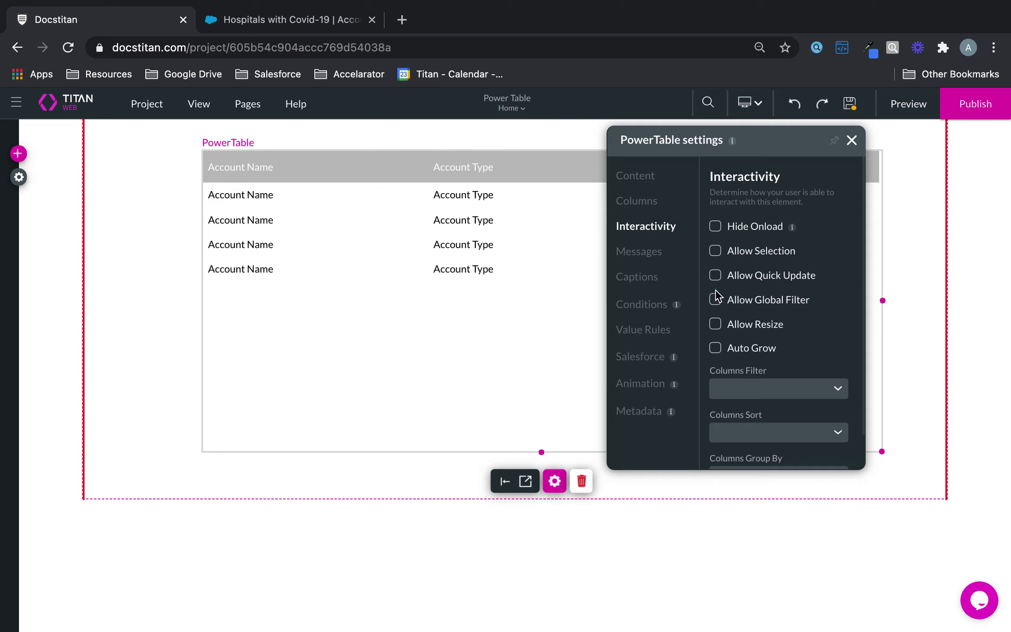
pyautogui.click(715, 275)
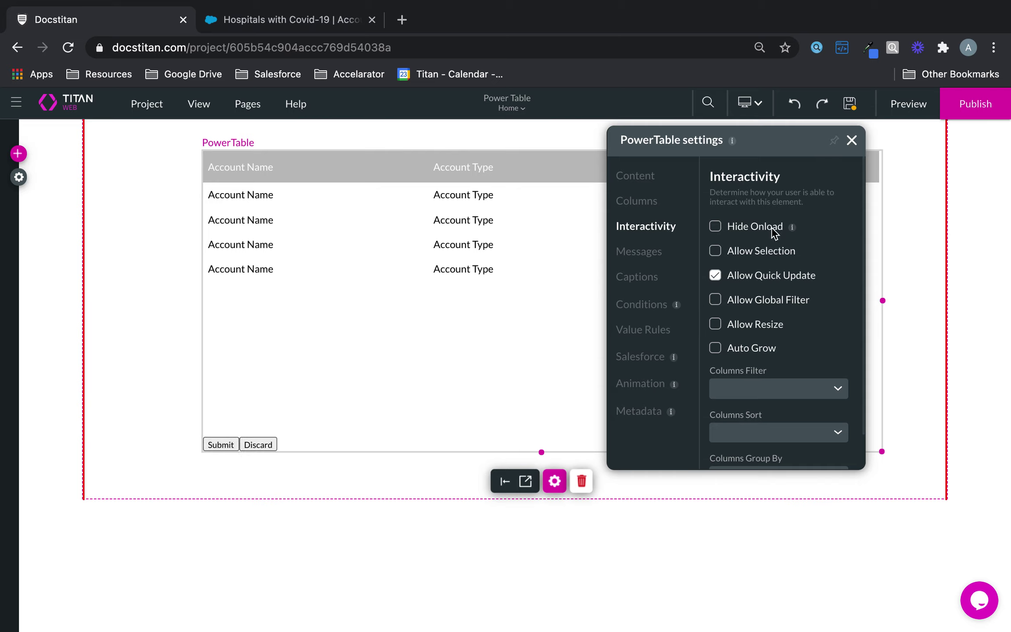
pyautogui.click(850, 141)
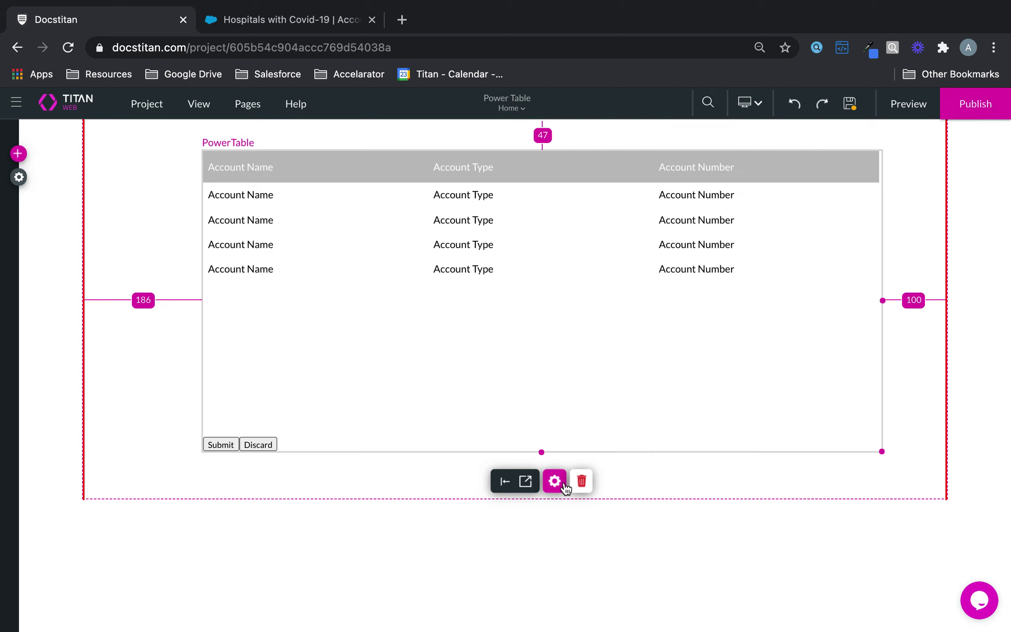
# Give the PowerTable's Quick Submit button a green #1cc945 fill.
pyautogui.click(525, 482)
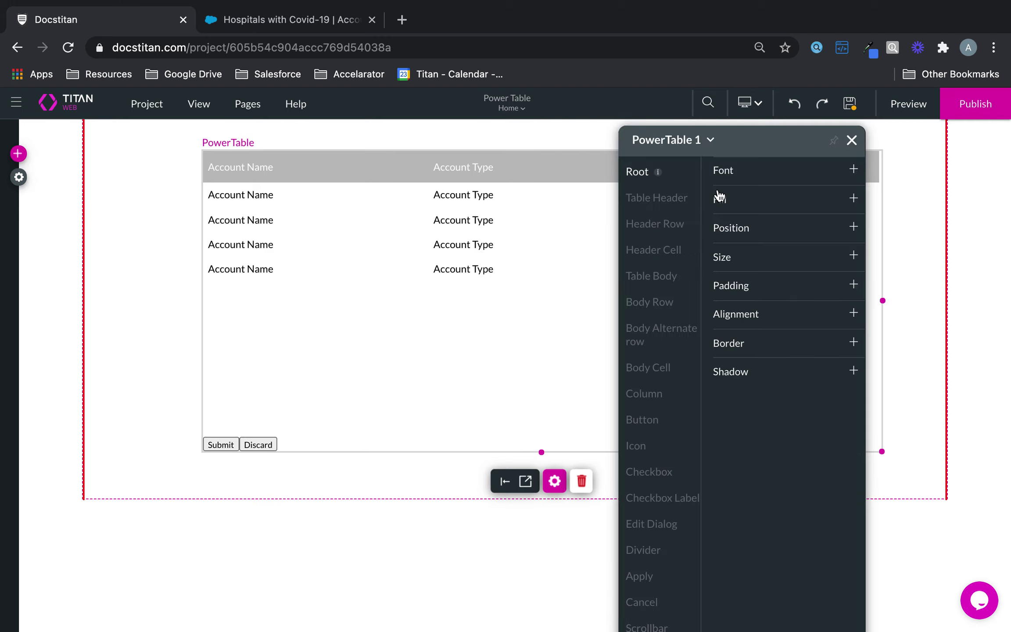
pyautogui.scroll(-4, 642, 408)
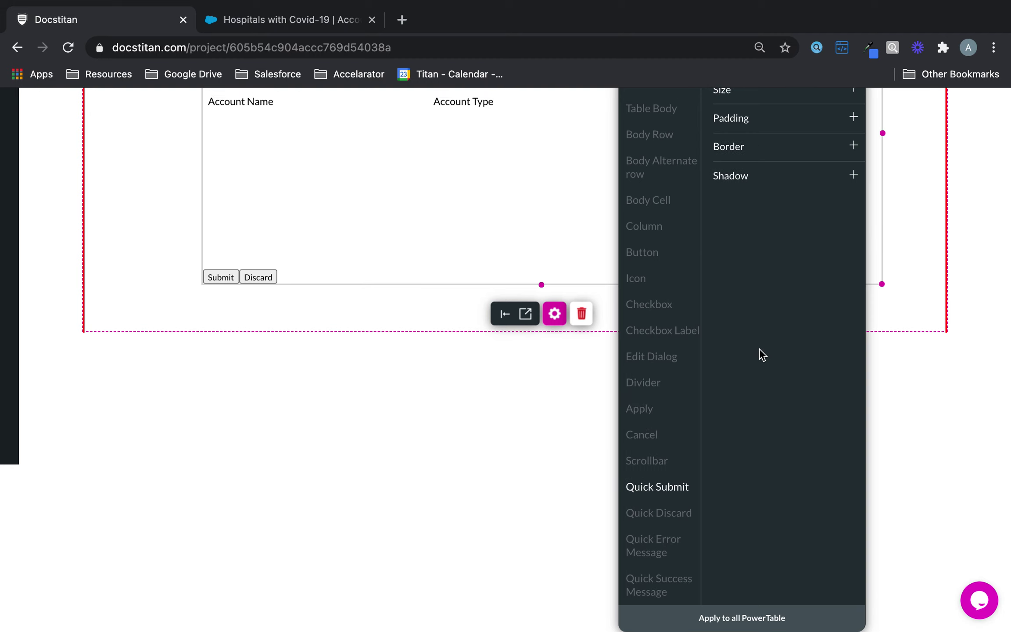
pyautogui.scroll(3, 759, 354)
pyautogui.click(753, 149)
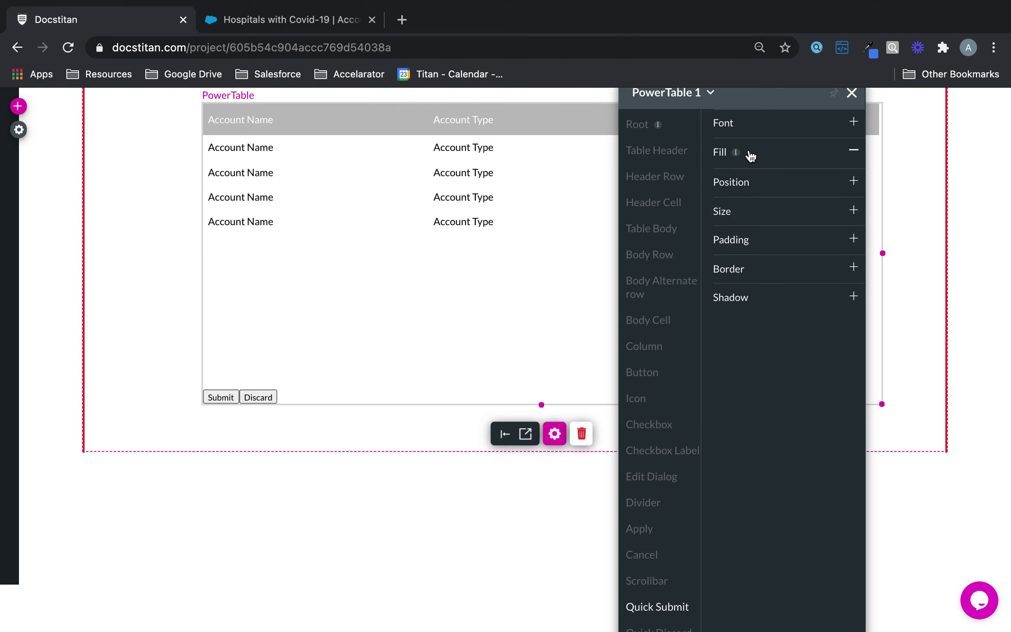
pyautogui.click(719, 173)
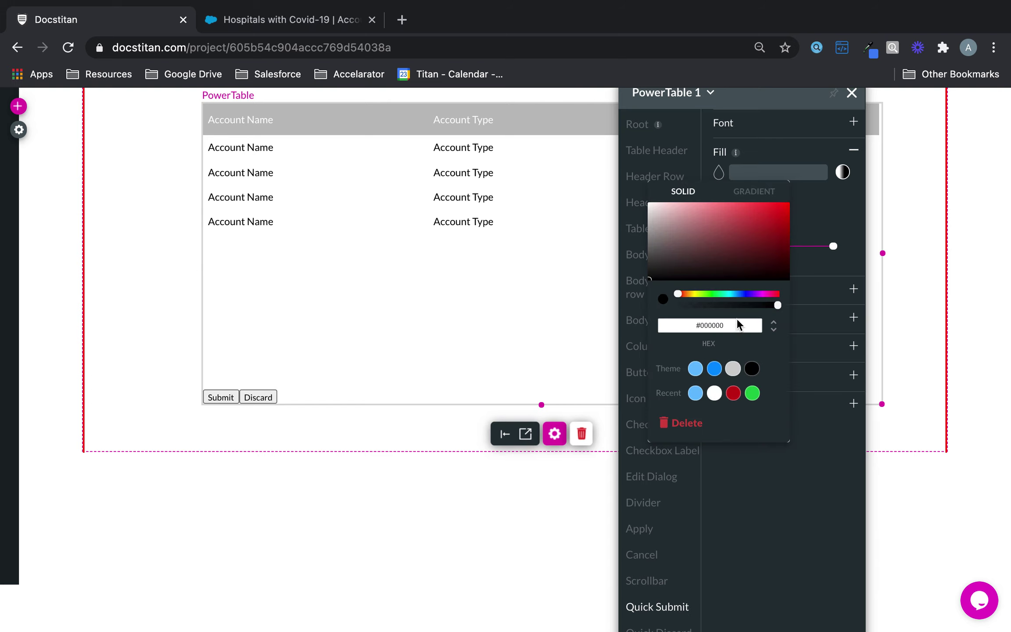
pyautogui.click(752, 394)
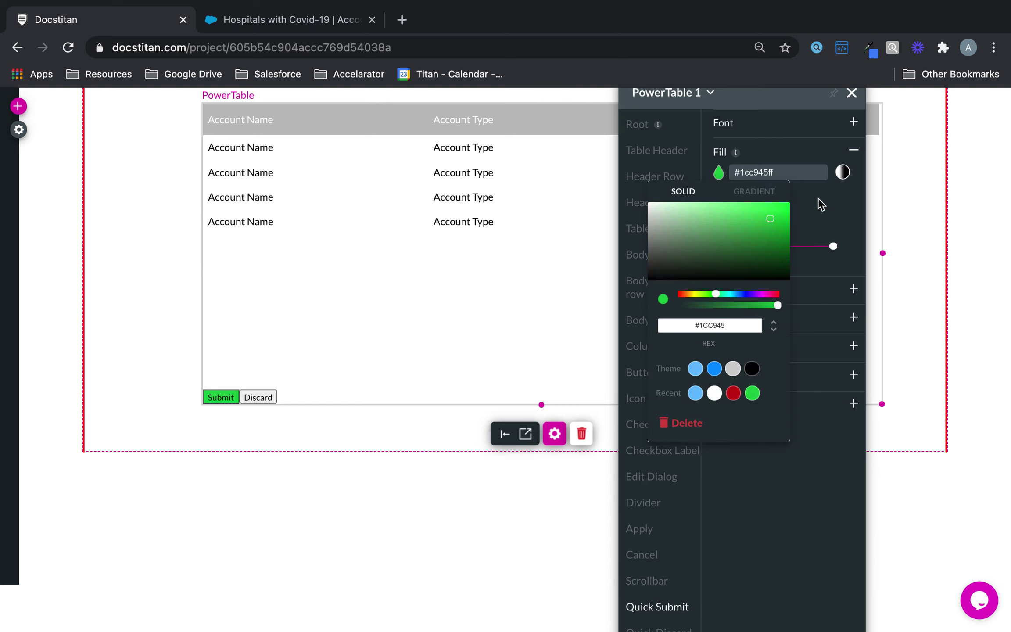
pyautogui.click(778, 125)
# Set the Quick Submit button's font color to white (#FFFFFF).
pyautogui.click(724, 128)
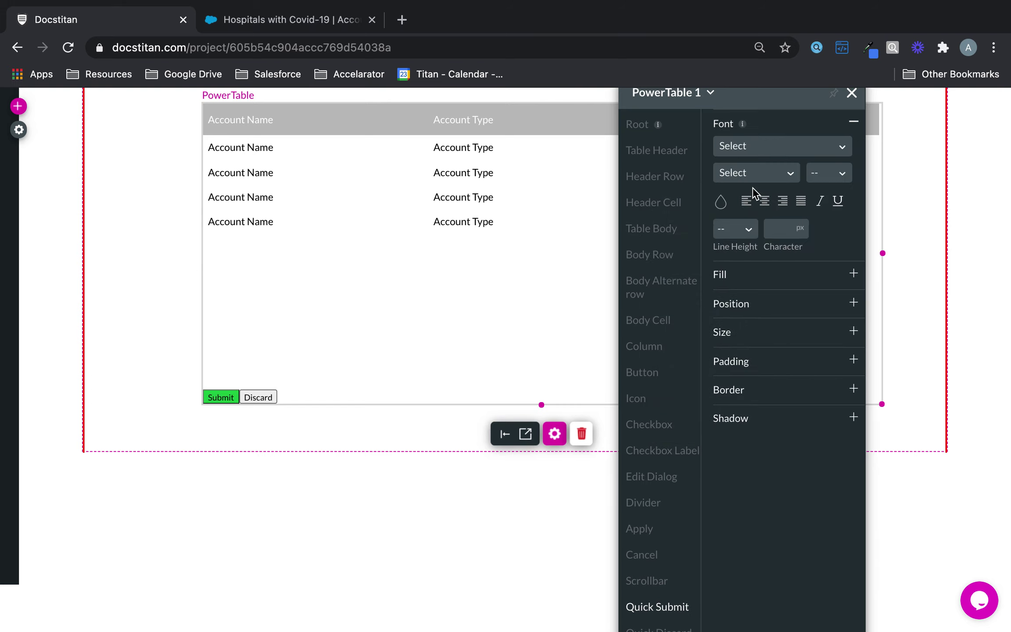
pyautogui.click(723, 204)
pyautogui.click(717, 398)
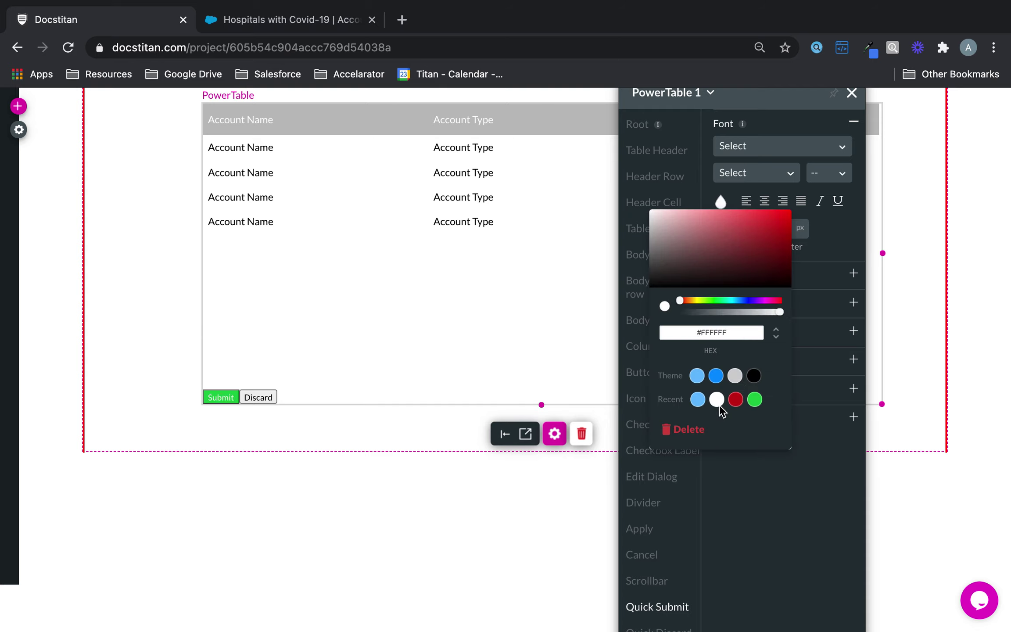
pyautogui.click(796, 525)
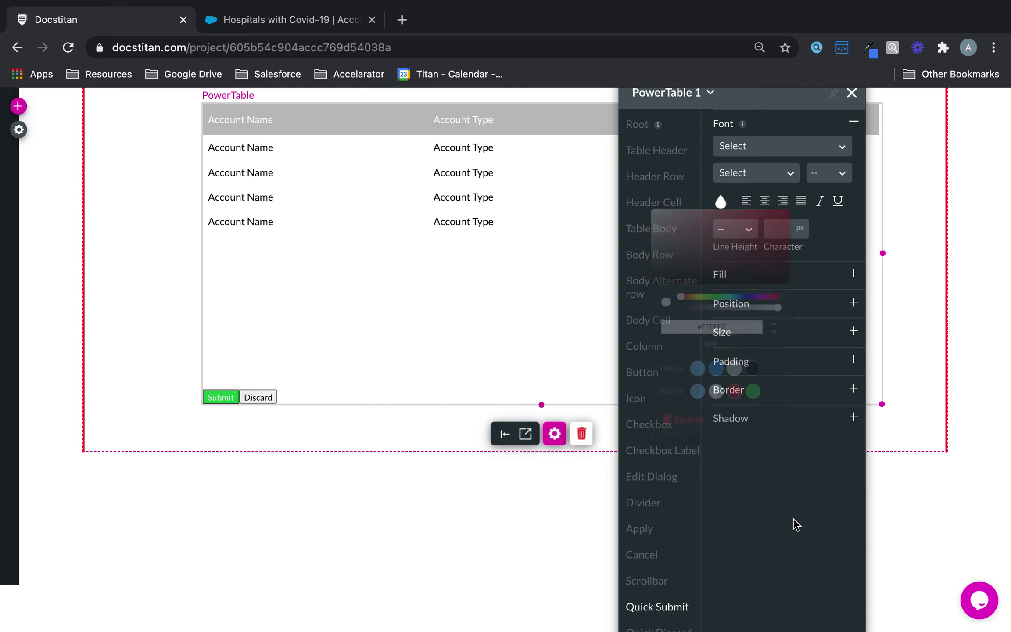
# Set the Quick Submit button's size to 100 px wide and 50 px high.
pyautogui.click(755, 304)
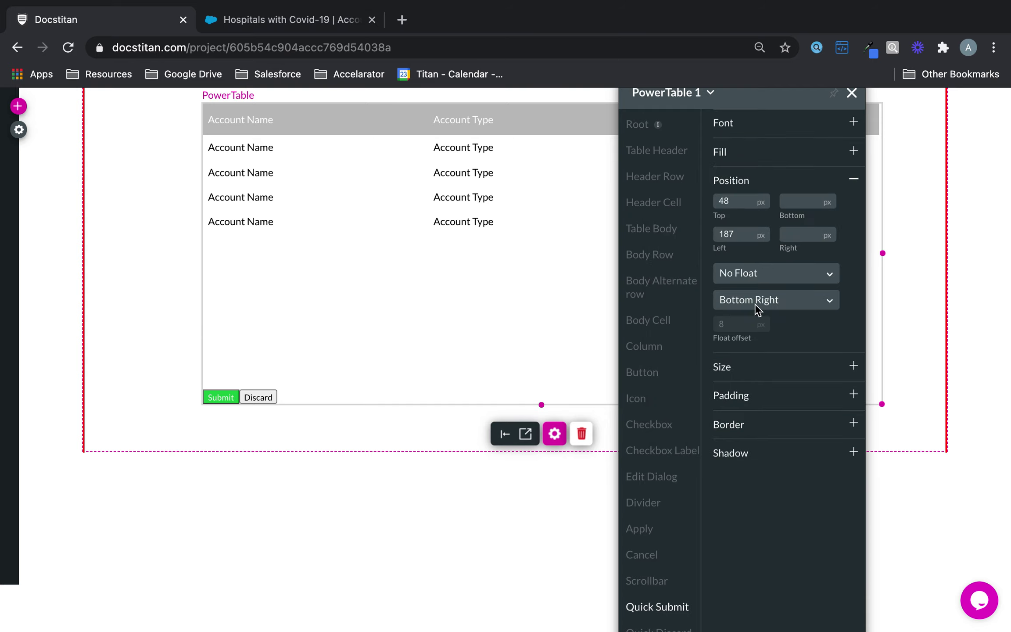
pyautogui.click(737, 374)
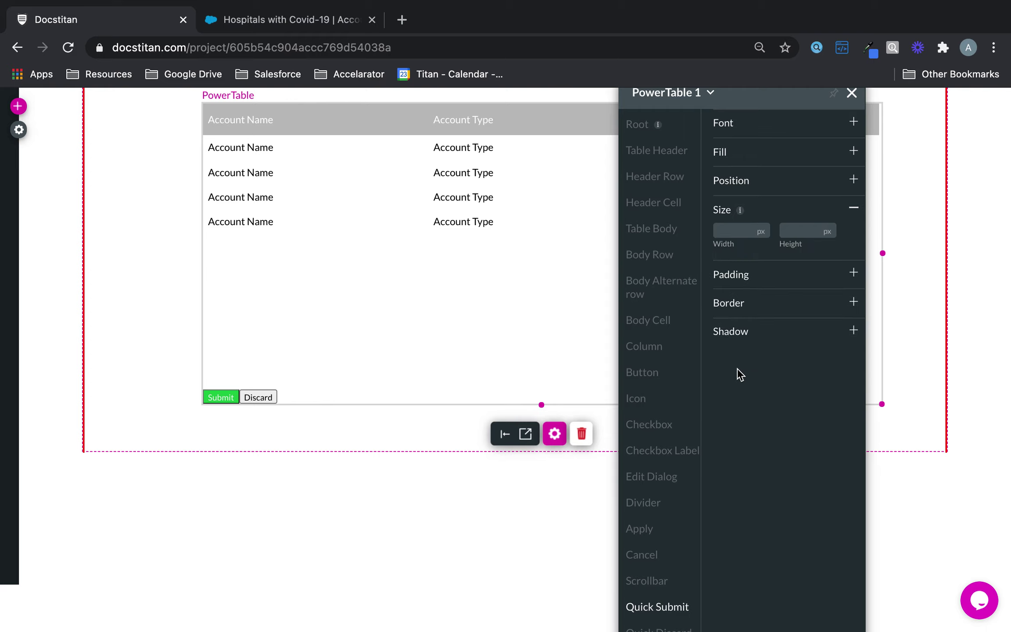
pyautogui.click(741, 229)
pyautogui.write('100')
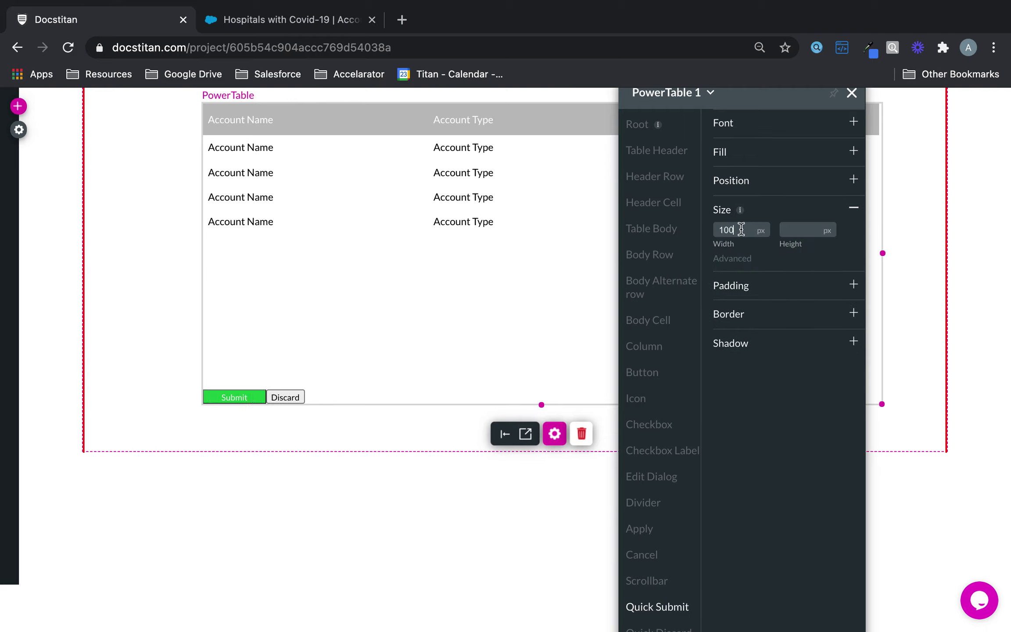
pyautogui.click(812, 228)
pyautogui.write('50')
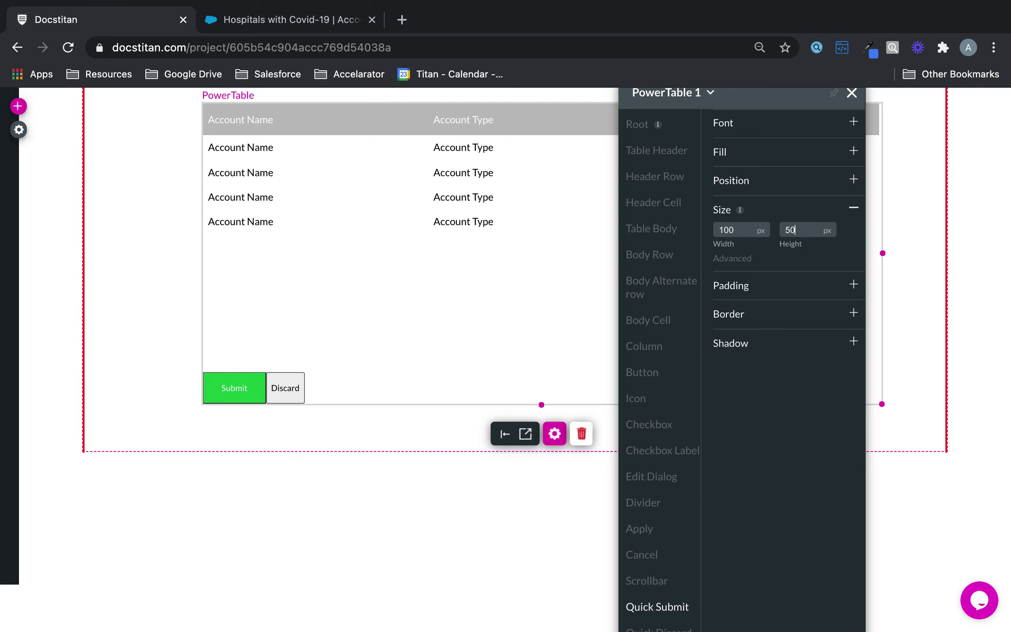
# Give the PowerTable's Quick Discard button a red #c81515 fill.
pyautogui.scroll(-3, 654, 514)
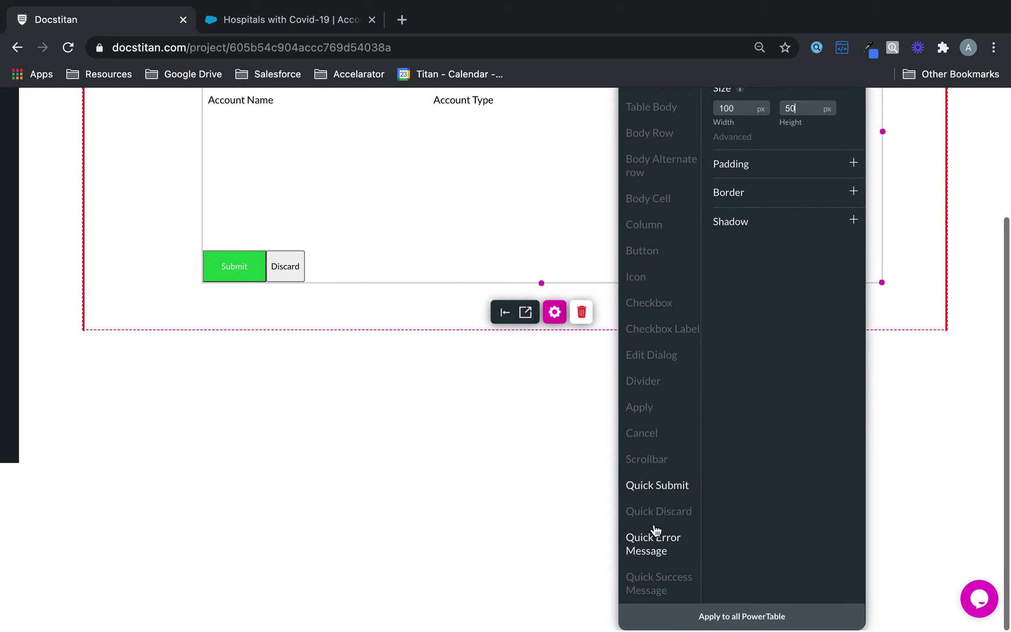
pyautogui.click(666, 513)
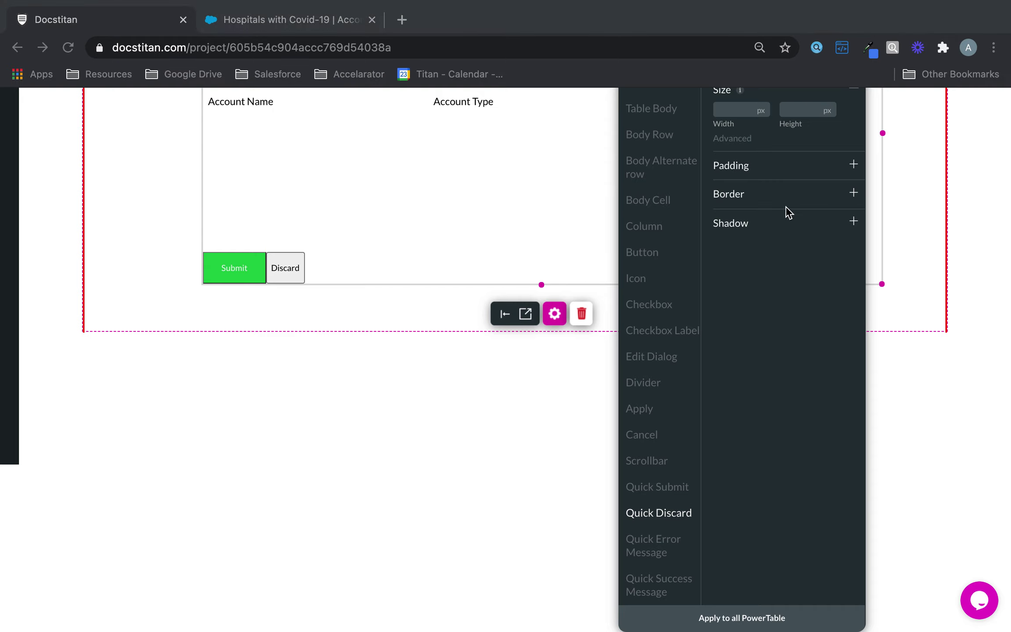
pyautogui.scroll(4, 770, 215)
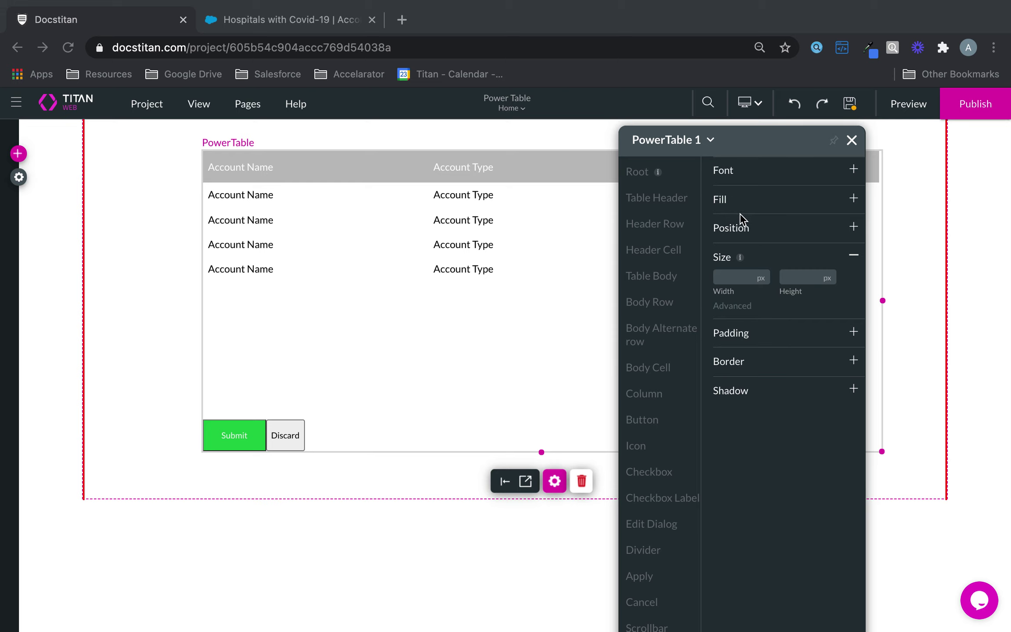
pyautogui.click(729, 210)
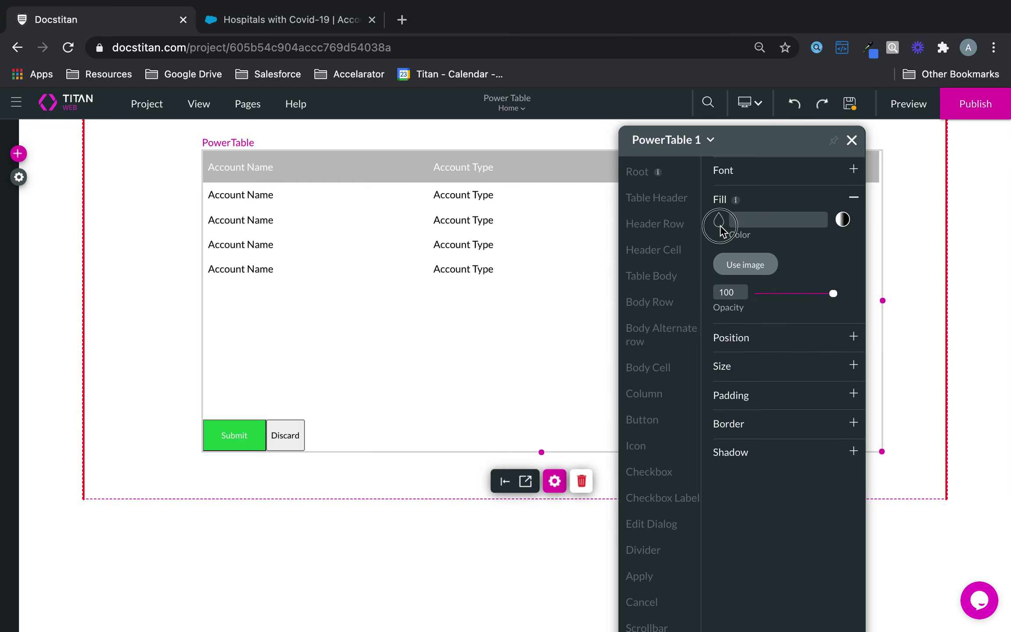
pyautogui.click(719, 220)
pyautogui.click(732, 440)
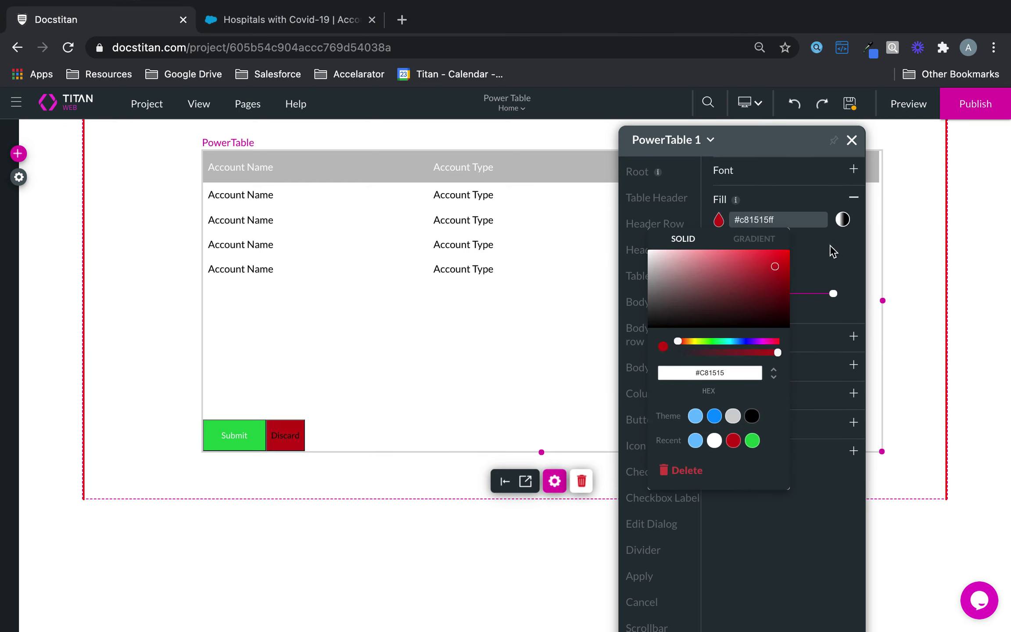
# Set the Quick Discard button's font color to white (#FFFFFF).
pyautogui.click(853, 169)
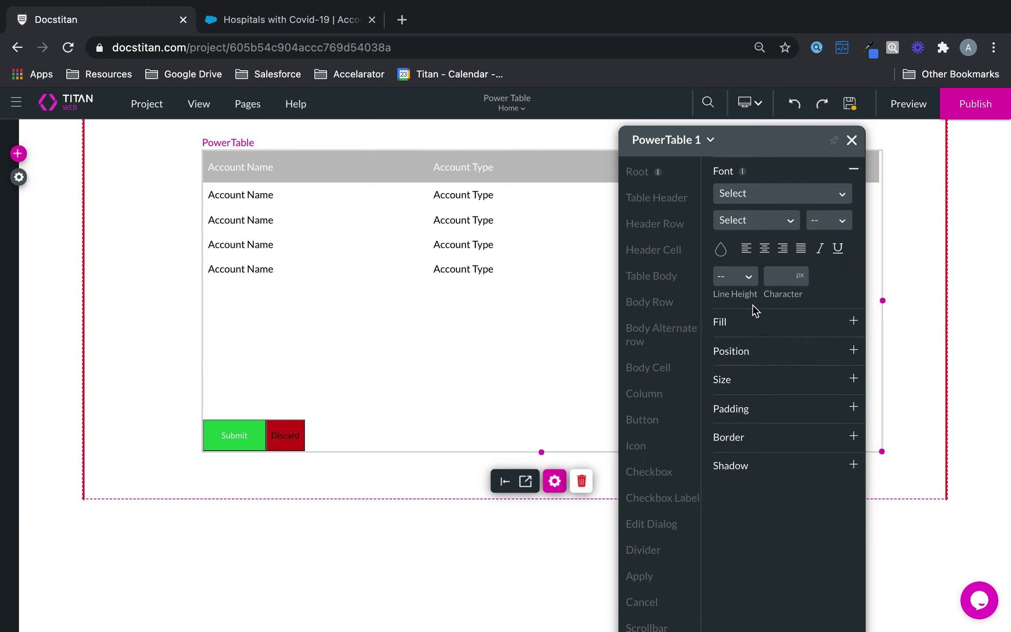
pyautogui.click(721, 249)
pyautogui.click(716, 446)
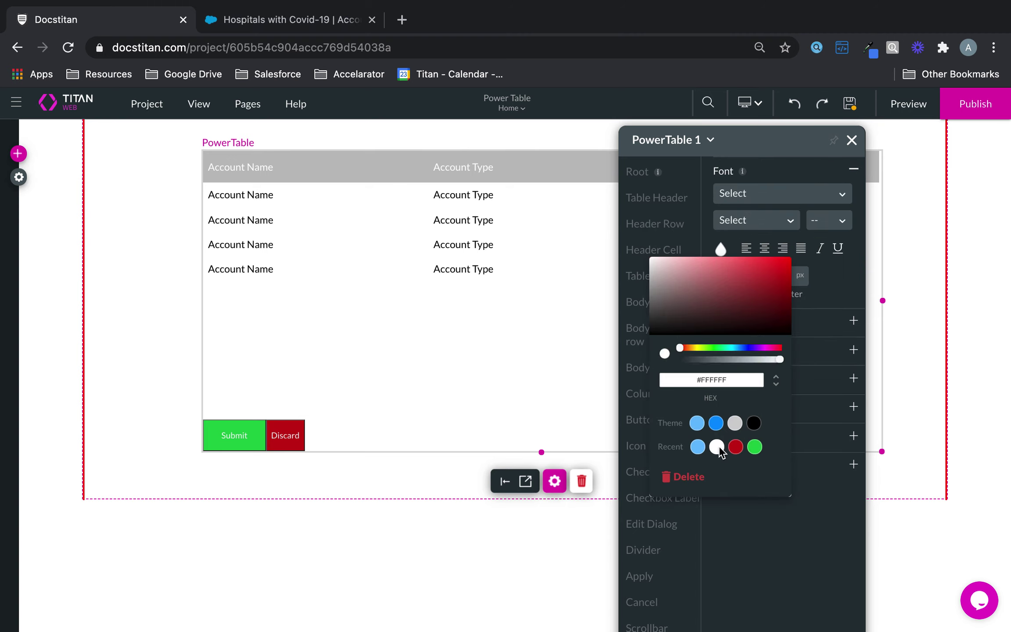
# Save the project and open its preview.
pyautogui.click(854, 105)
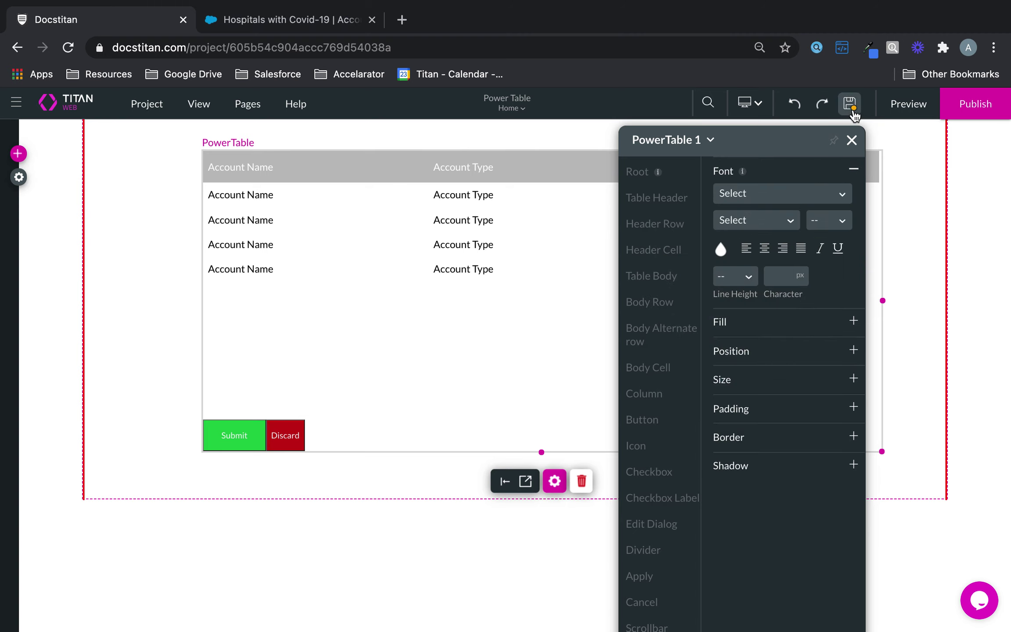
pyautogui.click(905, 106)
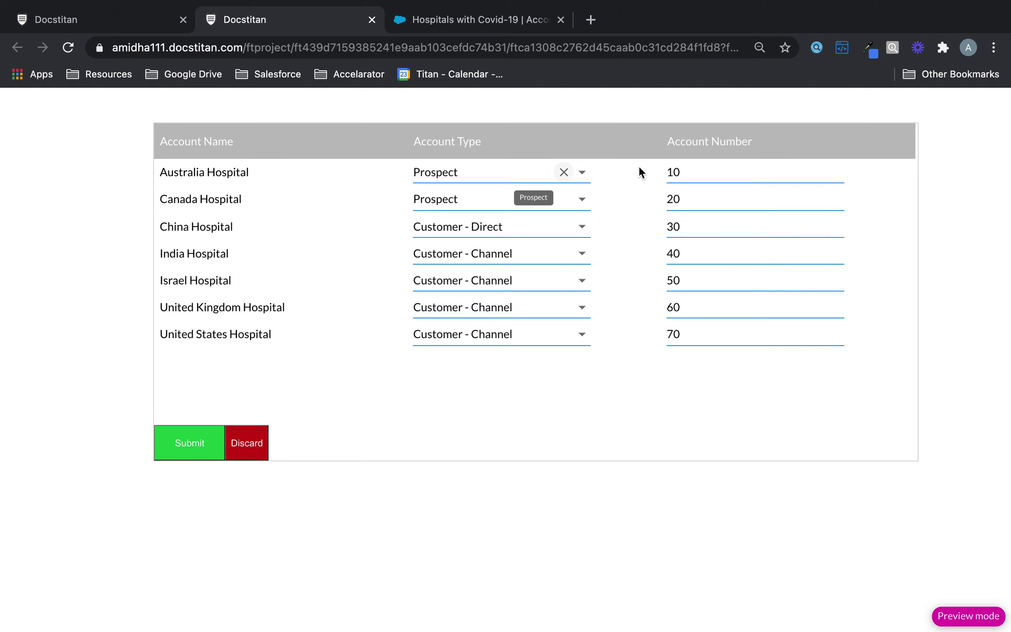
# Enter trial account numbers for Australia Hospital, Canada Hospital, Israel Hospital and India Hospital in the previewed table.
pyautogui.doubleClick(688, 170)
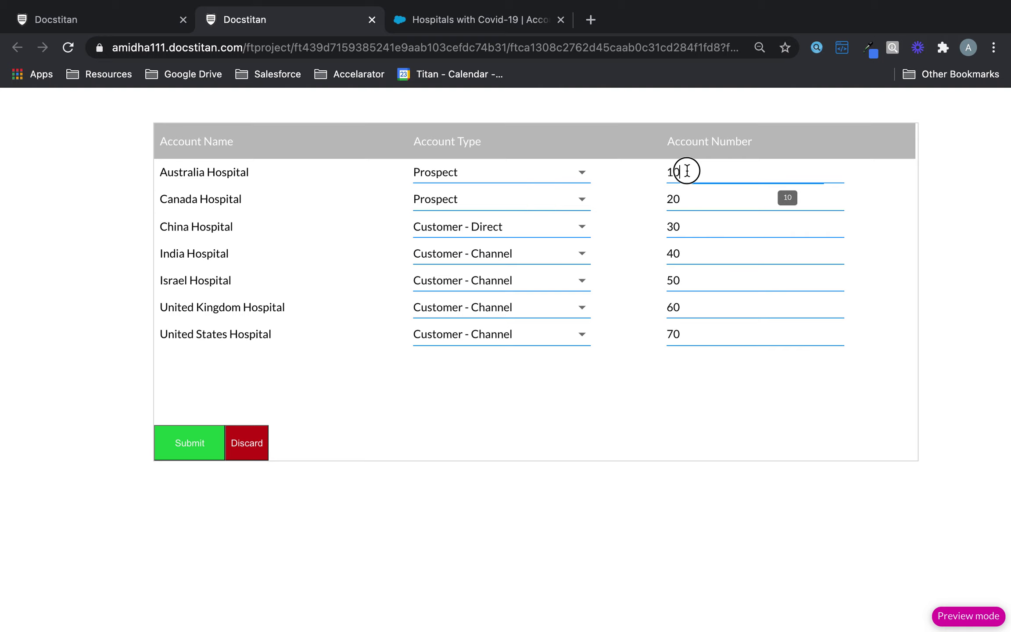
pyautogui.write('22')
pyautogui.click(675, 203)
pyautogui.press('BackSpace')
pyautogui.write('323')
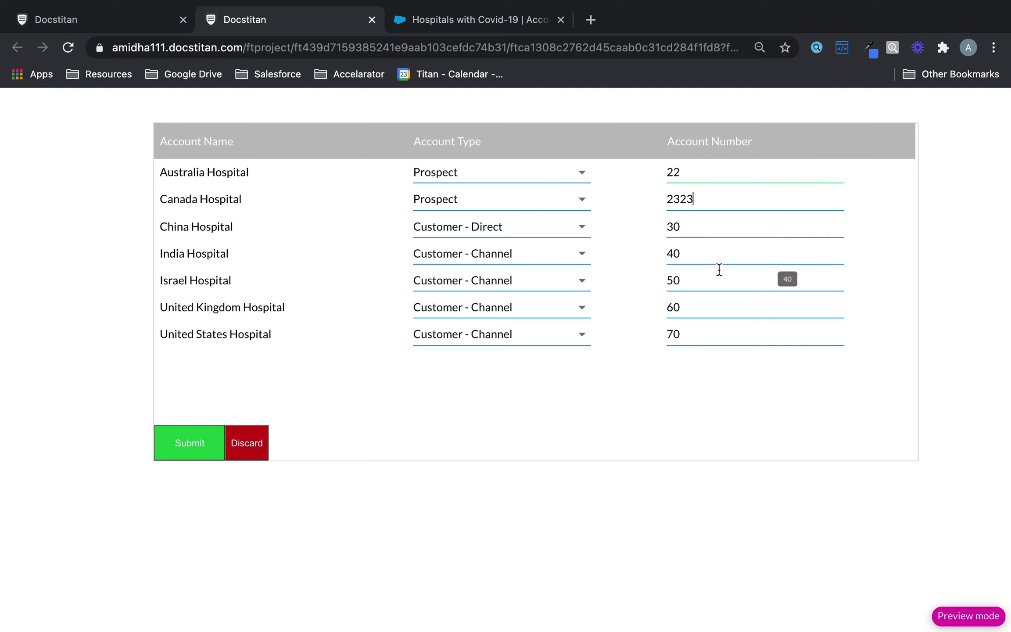
pyautogui.click(667, 280)
pyautogui.write('2321')
pyautogui.doubleClick(685, 252)
pyautogui.write('1231')
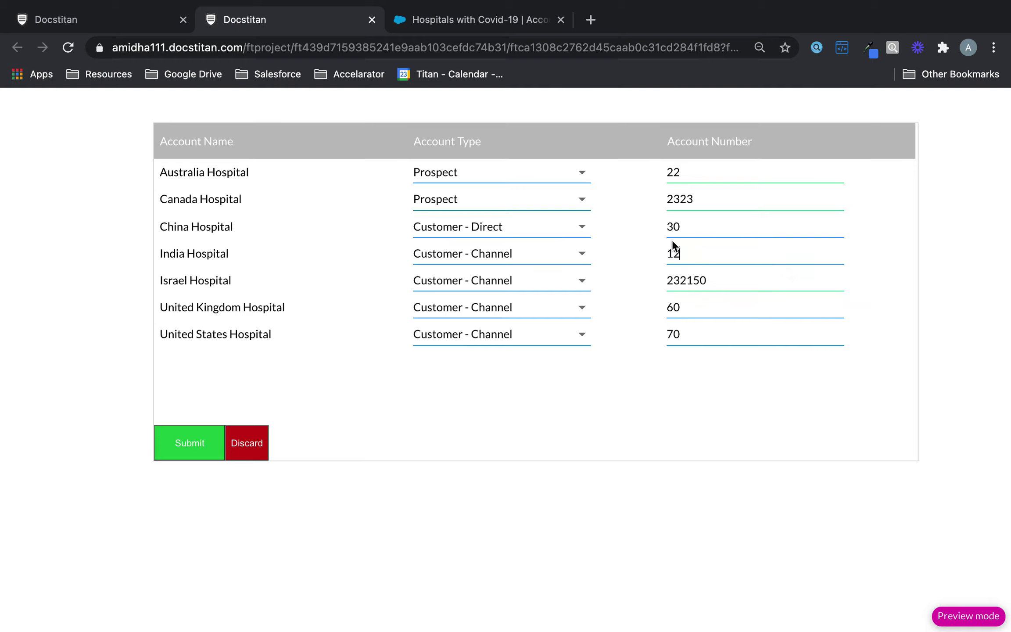
# Enter trial account numbers for the China, United States and United Kingdom hospitals, and discard all pending table edits.
pyautogui.doubleClick(658, 223)
pyautogui.write('2313')
pyautogui.click(680, 323)
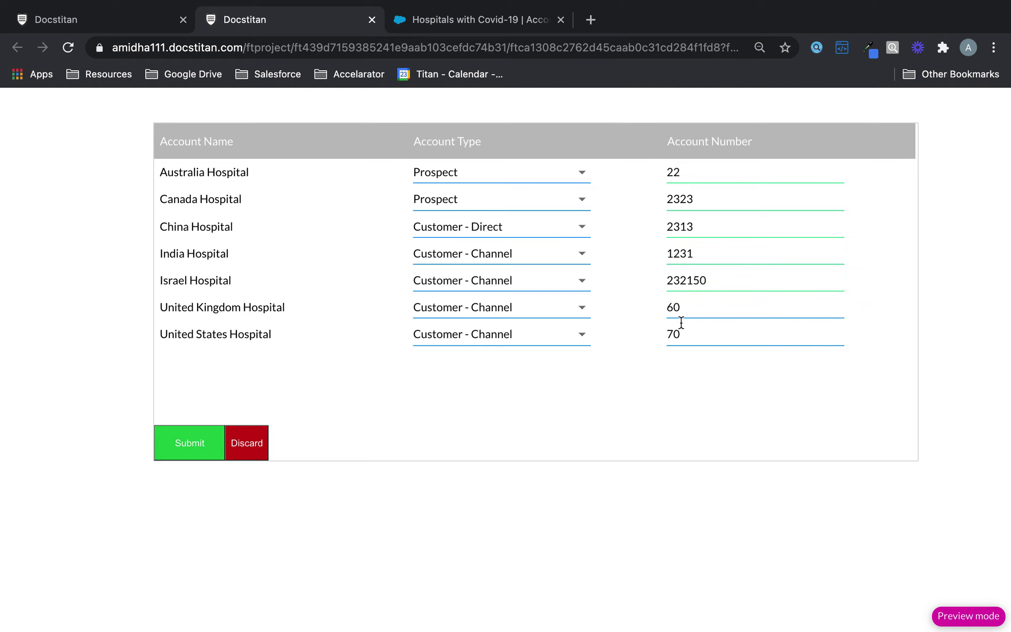
pyautogui.doubleClick(681, 322)
pyautogui.write('3112')
pyautogui.doubleClick(699, 300)
pyautogui.write('213')
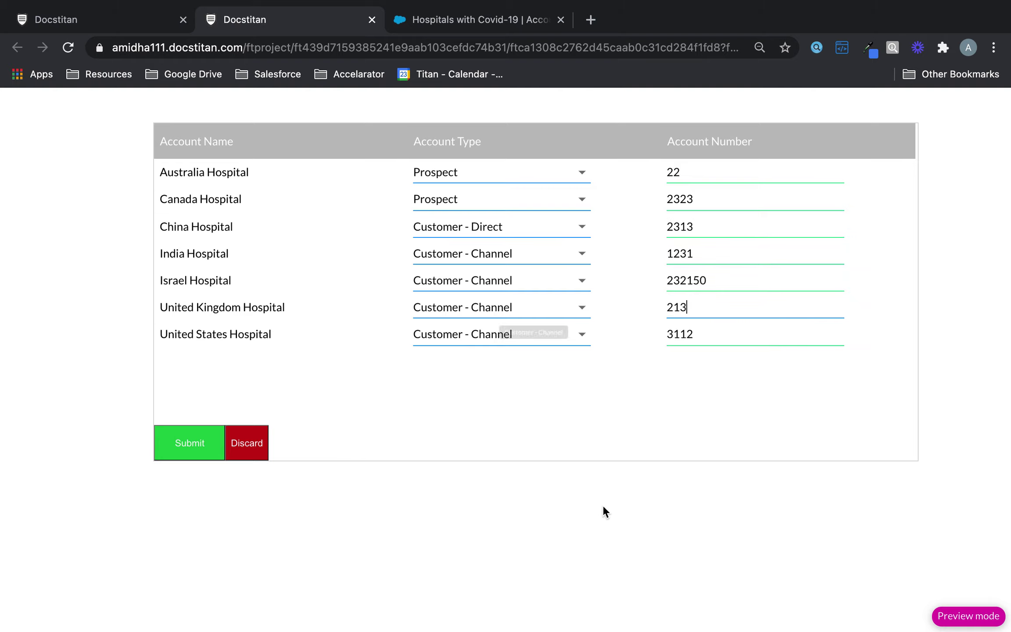
pyautogui.click(257, 446)
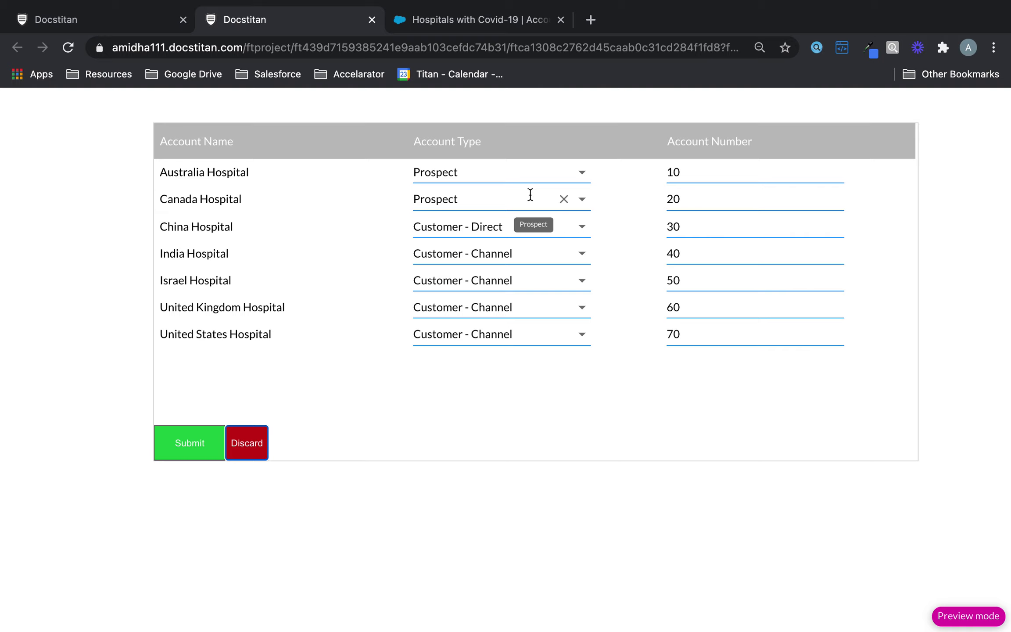
# Replace the account numbers of Australia Hospital, Canada Hospital and China Hospital with new numeric values.
pyautogui.moveTo(688, 171); pyautogui.dragTo(656, 176)
pyautogui.write('11')
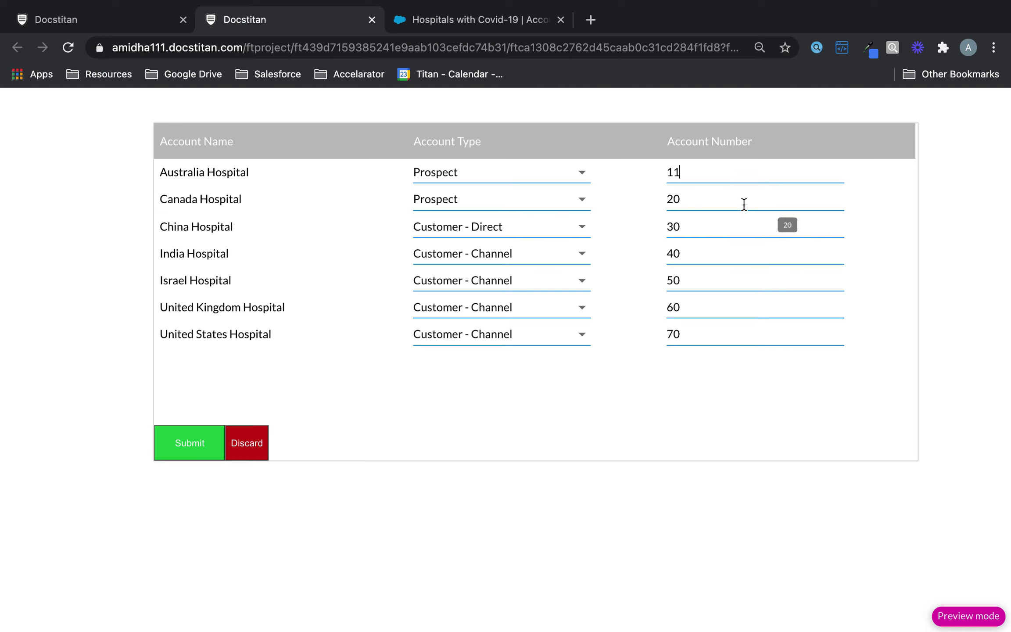
pyautogui.moveTo(744, 204); pyautogui.dragTo(623, 204)
pyautogui.write('22')
pyautogui.moveTo(724, 223); pyautogui.dragTo(653, 223)
pyautogui.write('33')
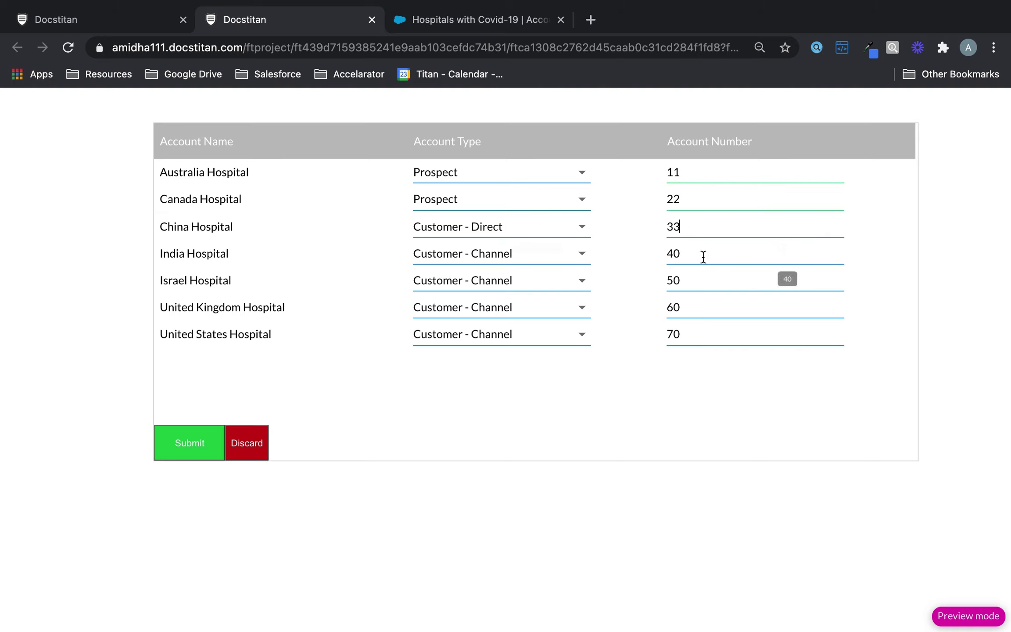
# Replace the account numbers of the India, Israel, United Kingdom and United States hospitals, and submit the table edits.
pyautogui.moveTo(703, 257); pyautogui.dragTo(631, 255)
pyautogui.write('44')
pyautogui.moveTo(695, 276); pyautogui.dragTo(644, 281)
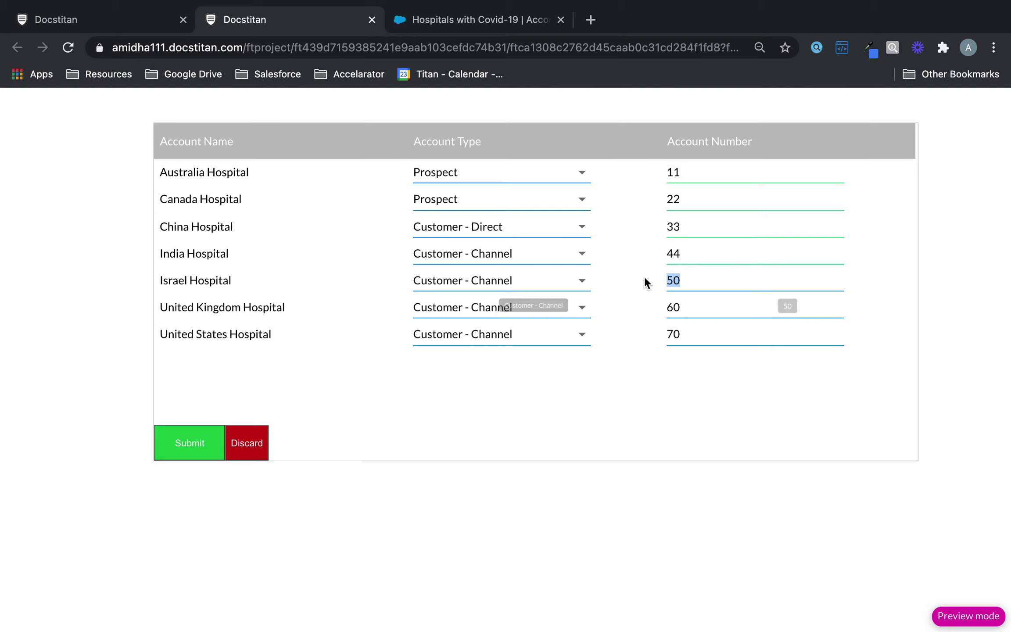
pyautogui.write('55')
pyautogui.moveTo(693, 308); pyautogui.dragTo(644, 329)
pyautogui.write('66')
pyautogui.write('77')
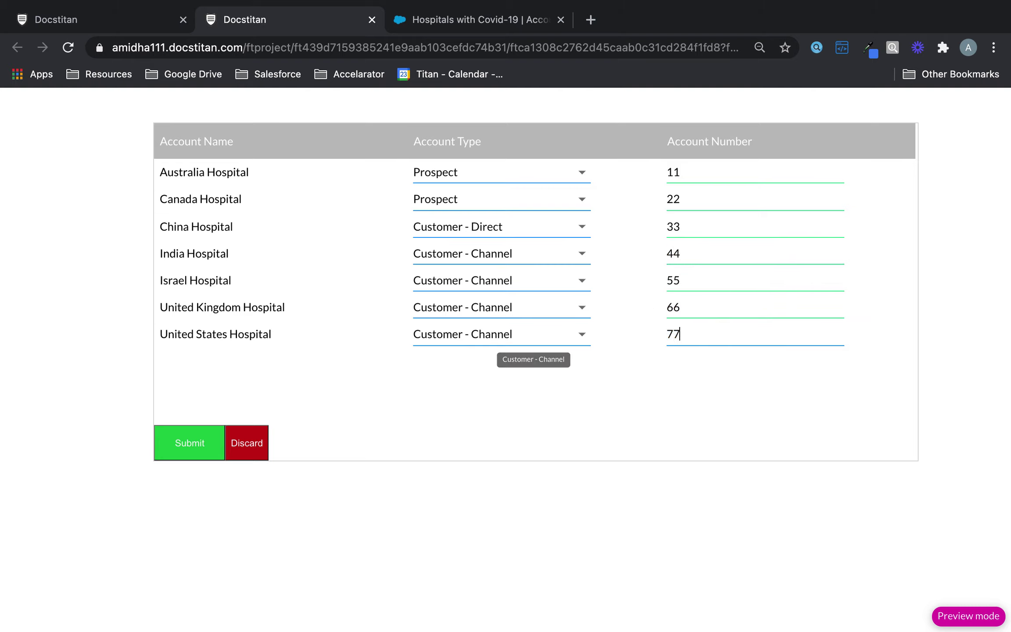
pyautogui.click(192, 439)
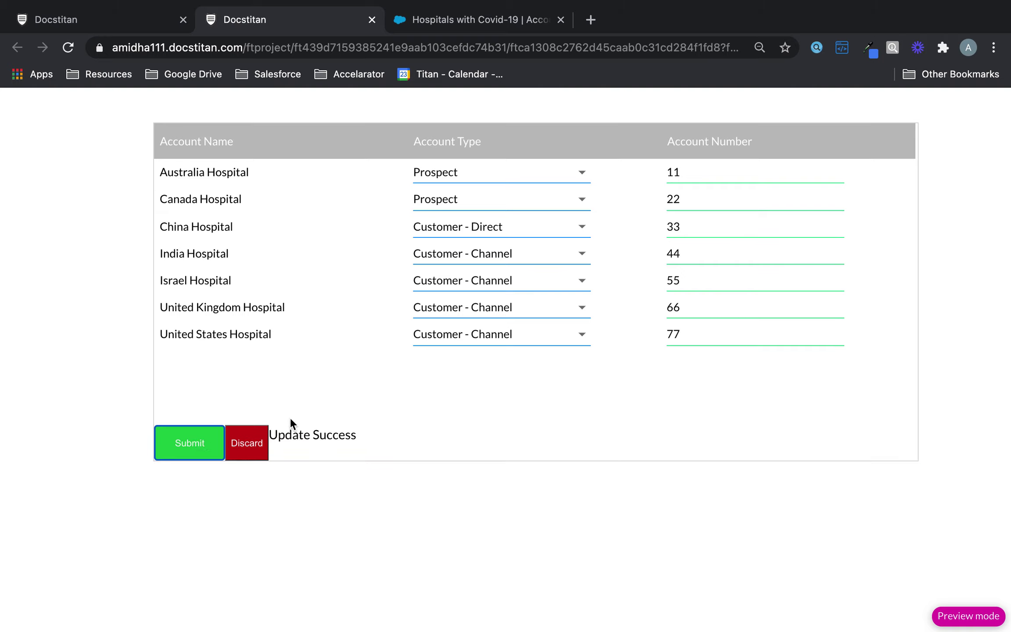
# Switch to Salesforce and refresh the Hospitals with Covid-19 account list to check the submitted account numbers.
pyautogui.moveTo(270, 434); pyautogui.dragTo(360, 457)
pyautogui.click(382, 439)
pyautogui.click(509, 21)
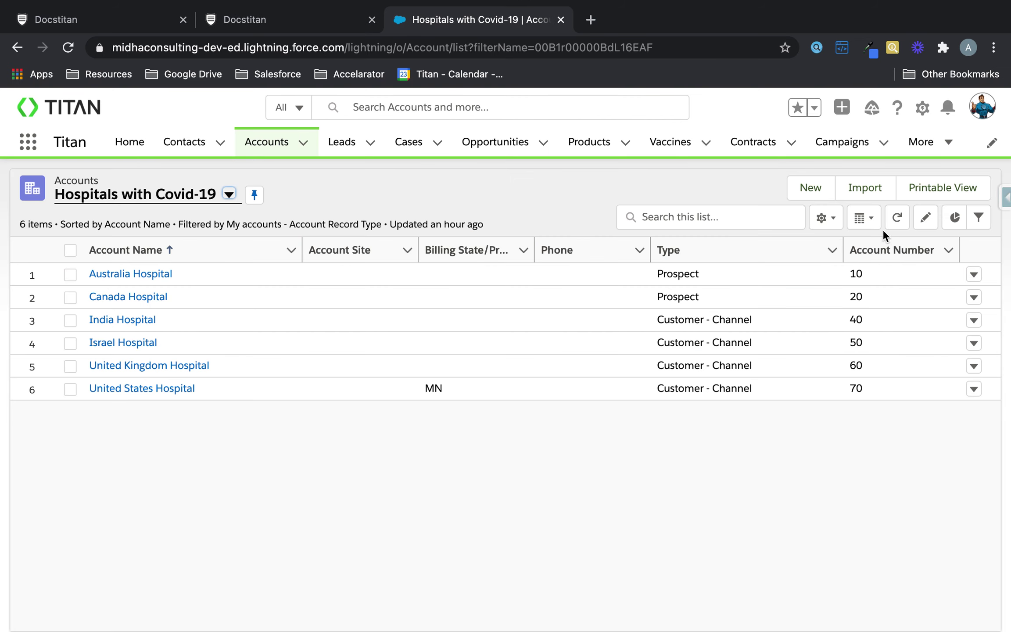
pyautogui.click(897, 218)
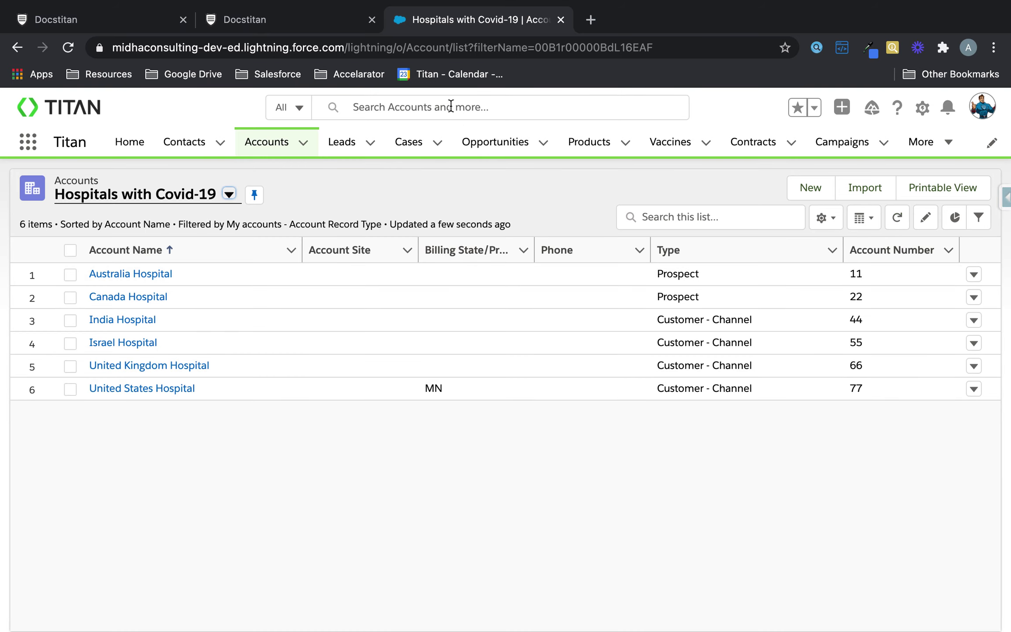
# Return to the Titan Web project editor and select the Account Number column in the PowerTable's value rule settings.
pyautogui.click(246, 18)
pyautogui.click(102, 22)
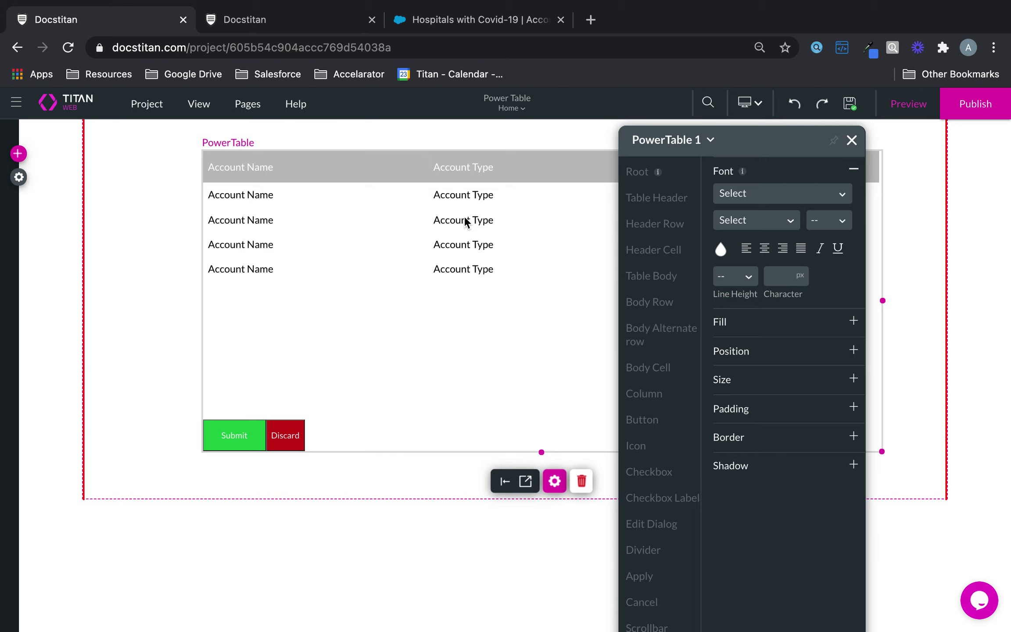
pyautogui.moveTo(618, 261); pyautogui.dragTo(617, 260)
pyautogui.click(851, 139)
pyautogui.click(554, 480)
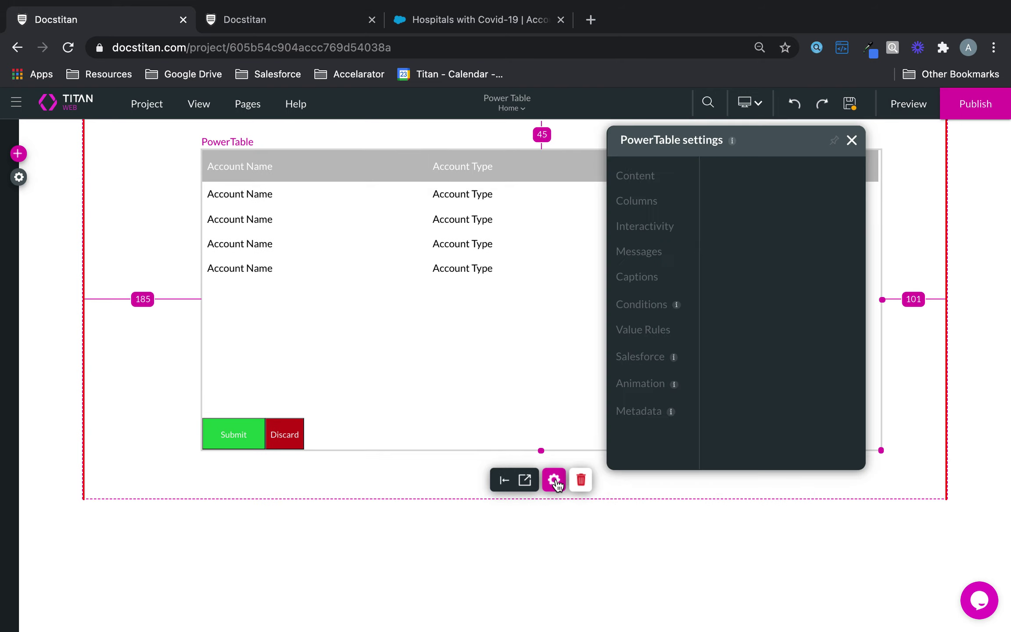
pyautogui.click(650, 329)
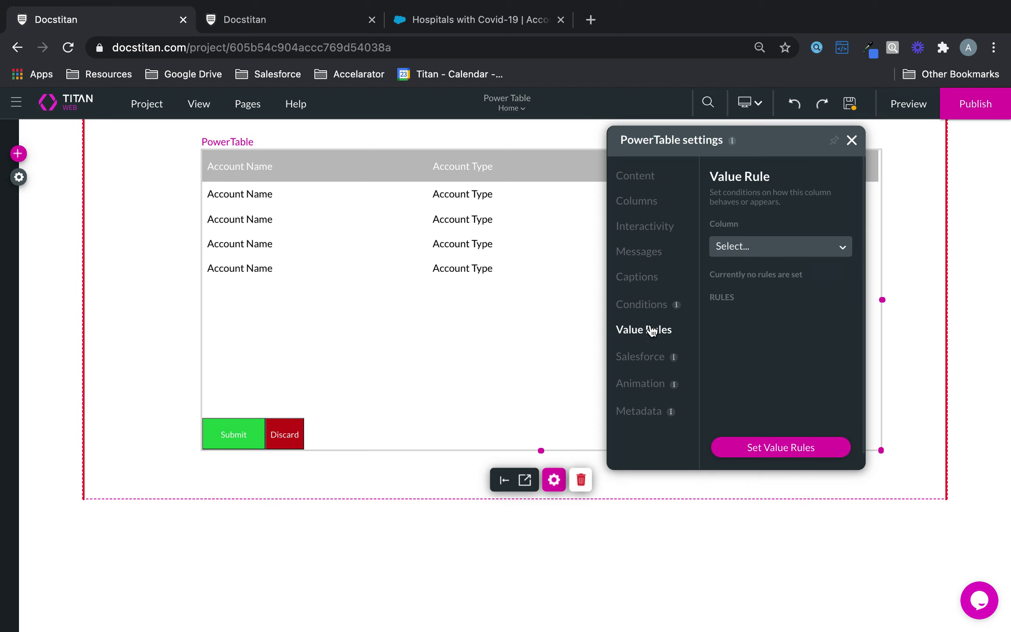
pyautogui.click(785, 249)
pyautogui.click(774, 323)
# Add a Numbers only value rule for the column with the custom error message "Numbers Only!" and apply it.
pyautogui.click(785, 446)
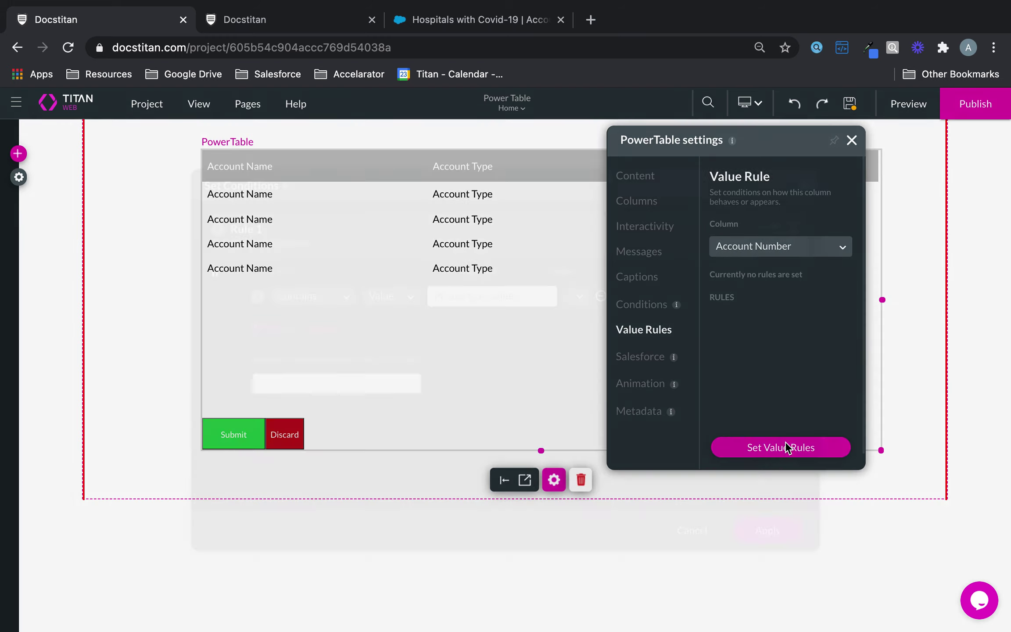
pyautogui.click(338, 301)
pyautogui.scroll(-5, 327, 435)
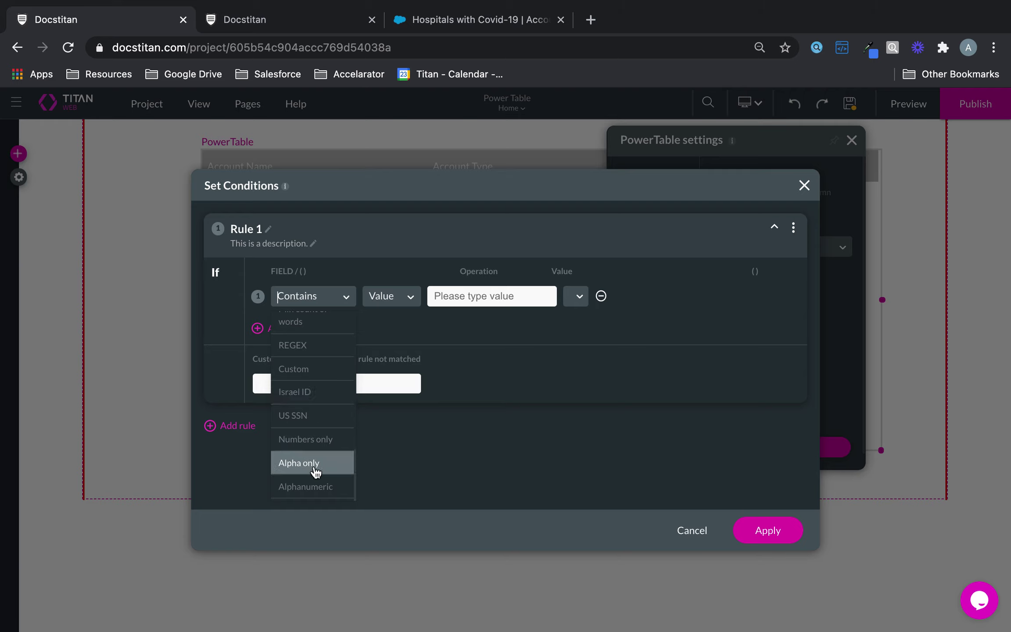
pyautogui.click(318, 443)
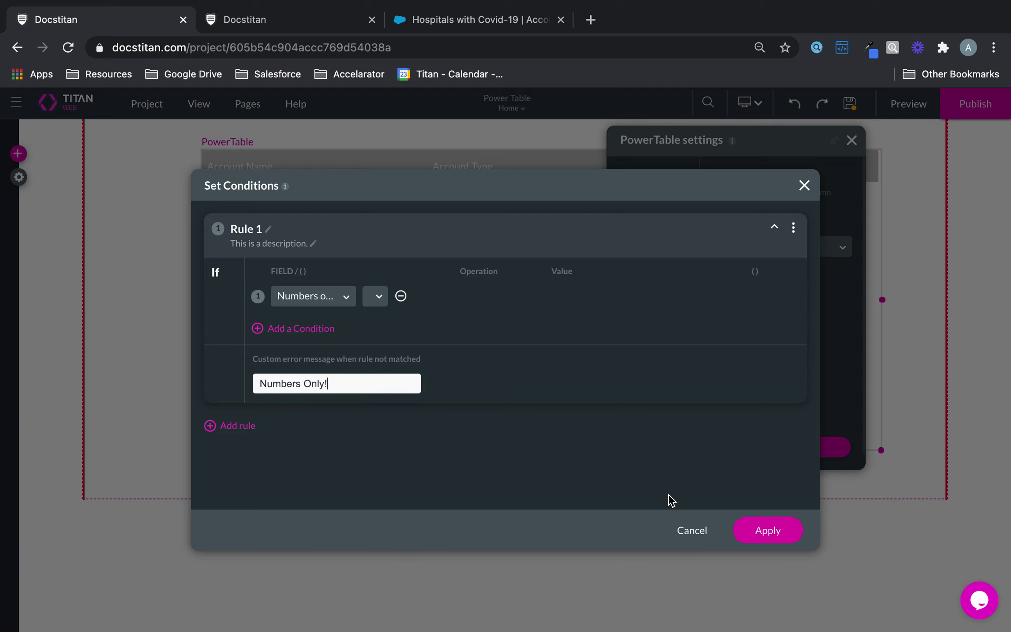
pyautogui.click(765, 529)
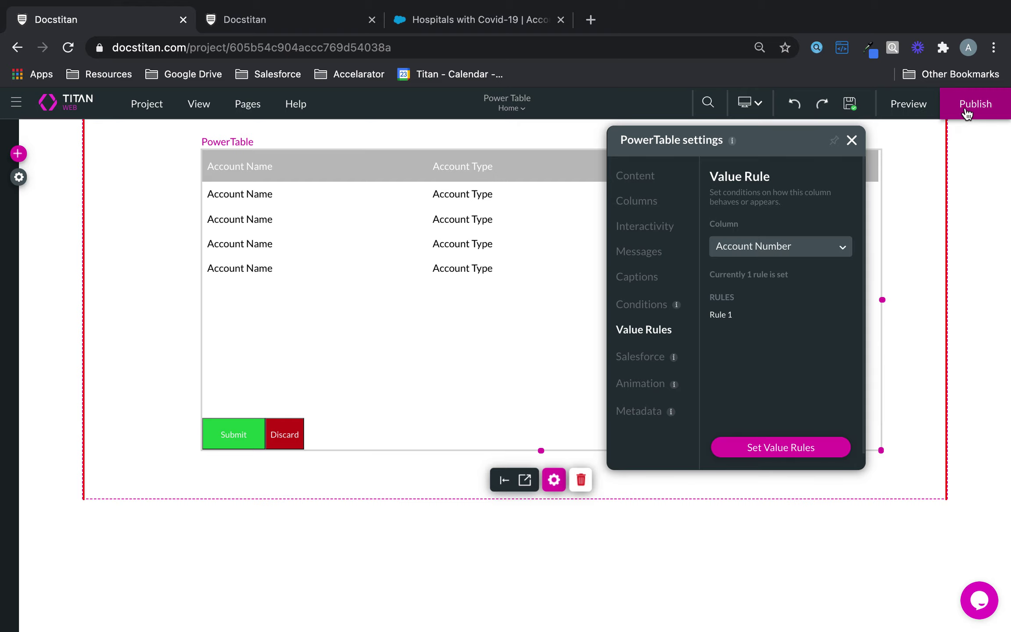
# Open a fresh preview of the project and close the old preview.
pyautogui.click(908, 105)
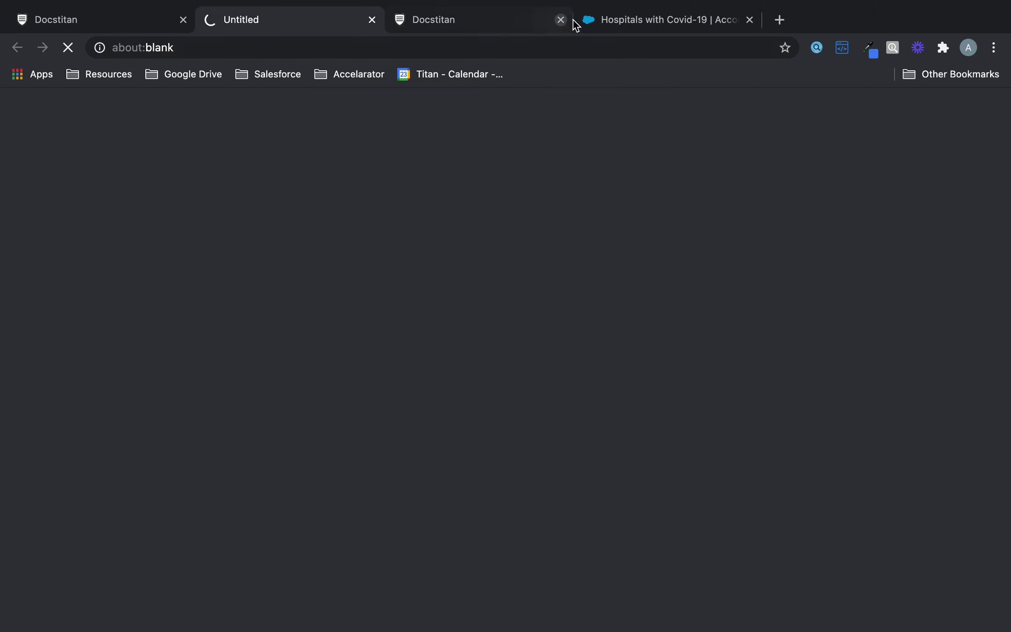
pyautogui.click(561, 19)
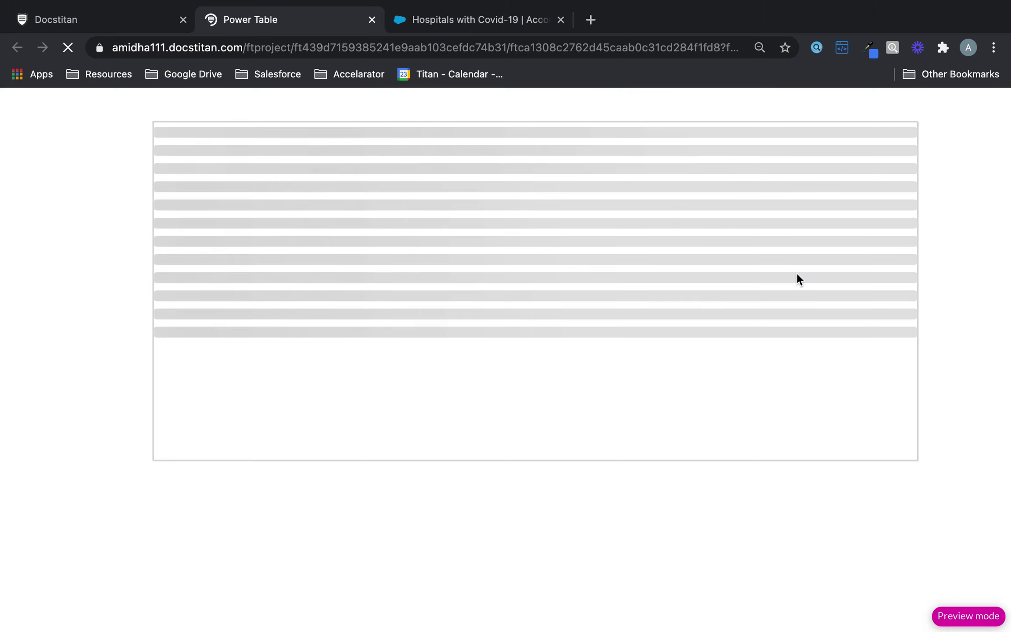
pyautogui.moveTo(681, 171); pyautogui.dragTo(653, 169)
pyautogui.write('10')
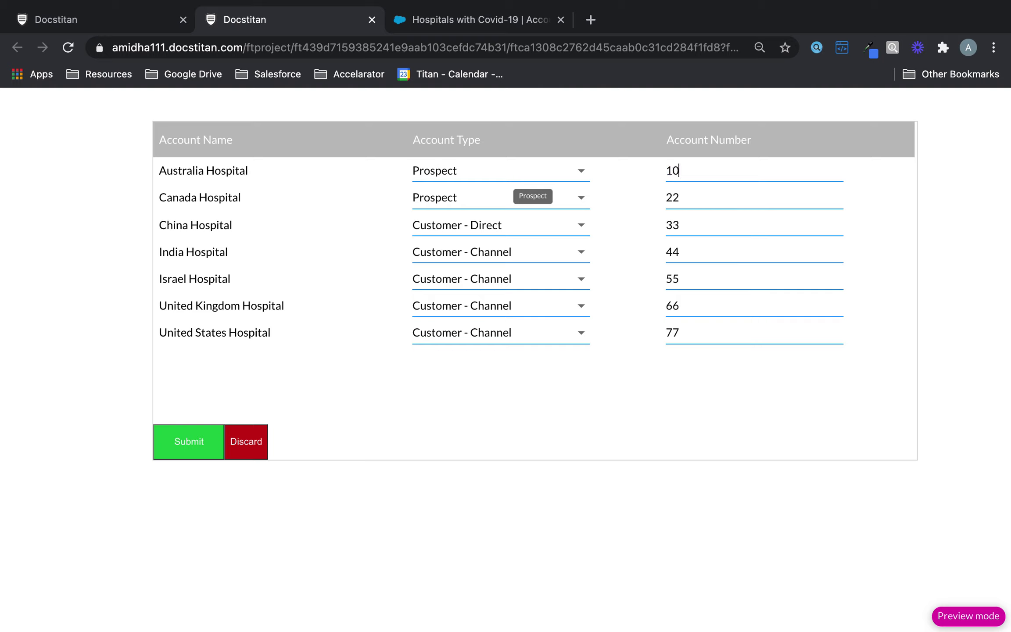
pyautogui.moveTo(710, 195); pyautogui.dragTo(643, 196)
pyautogui.write('Titan')
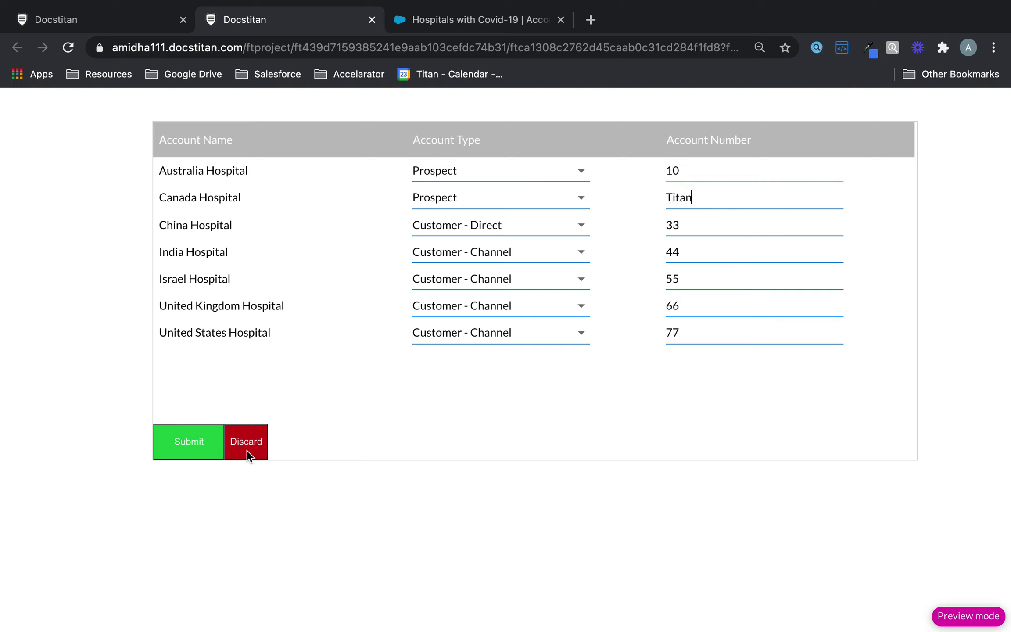
pyautogui.click(197, 438)
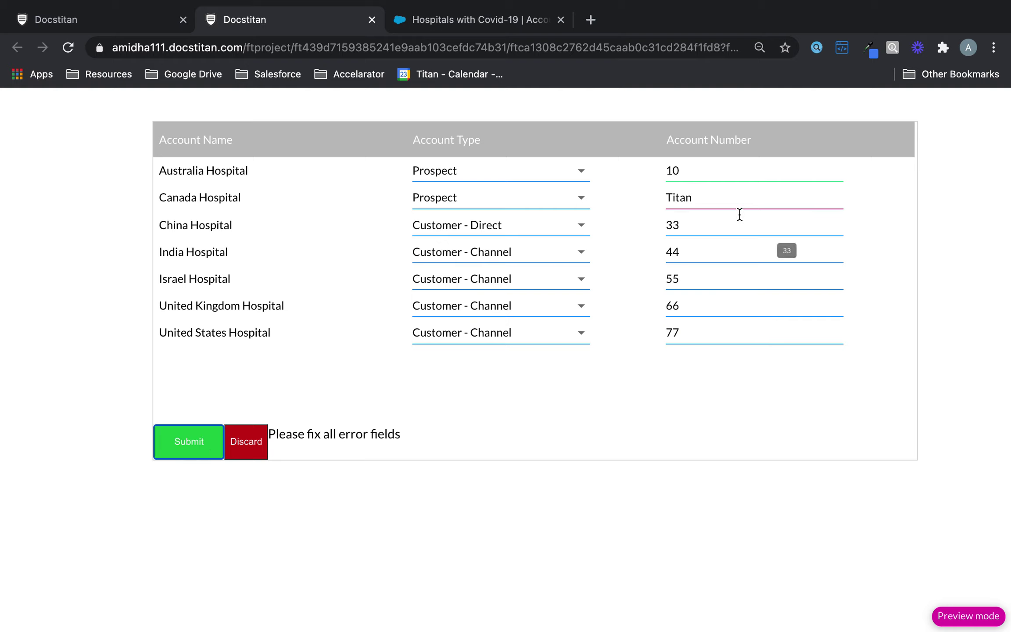
pyautogui.click(736, 199)
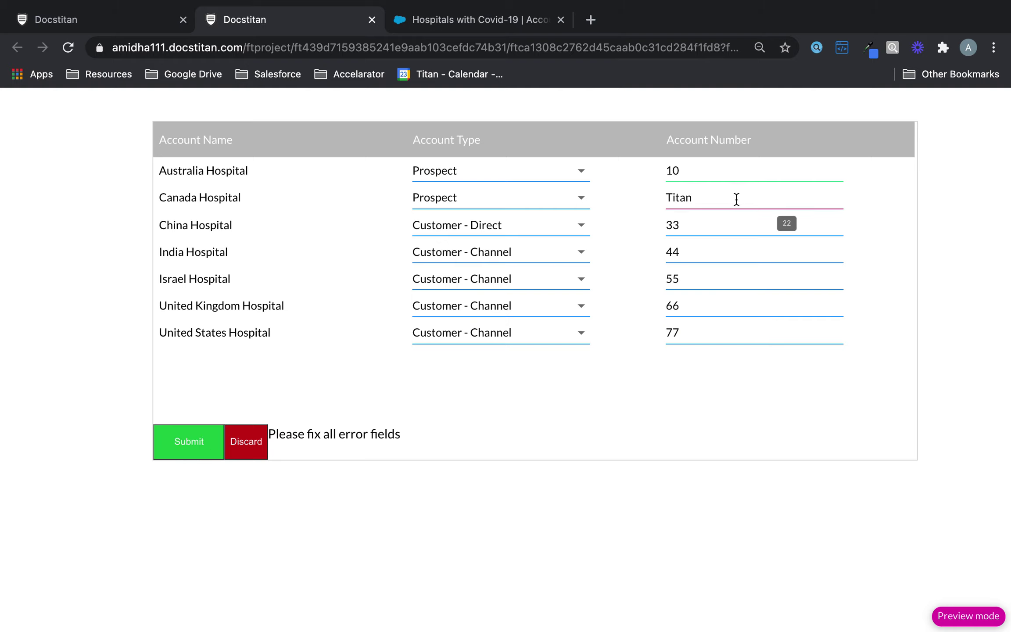
pyautogui.doubleClick(736, 199)
pyautogui.click(736, 198)
pyautogui.doubleClick(729, 201)
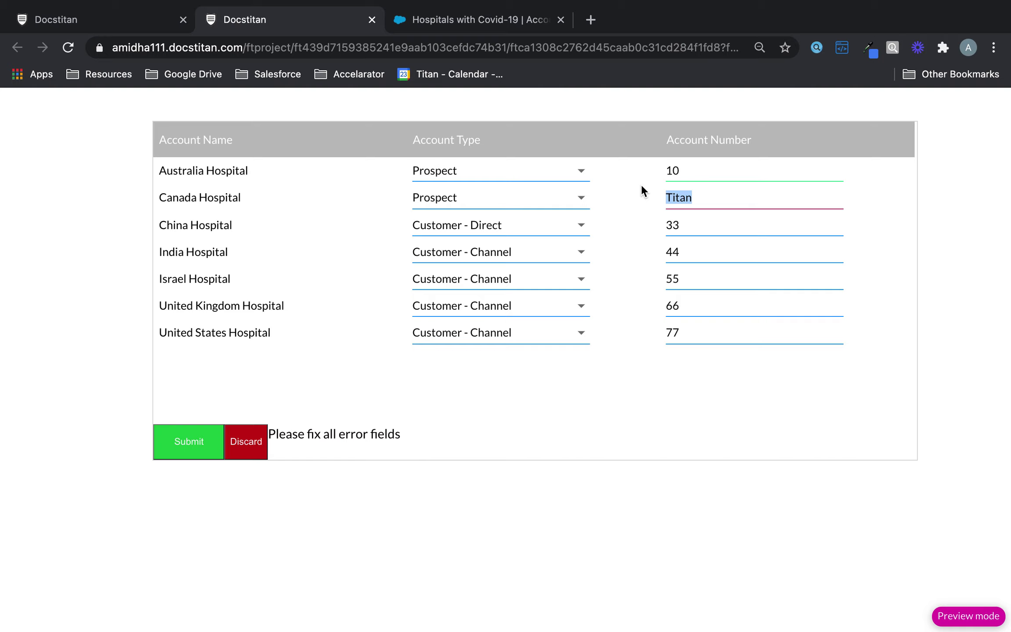
pyautogui.write('10')
pyautogui.press('BackSpace')
pyautogui.press('BackSpace')
pyautogui.write('20')
# Set new numeric account numbers for China Hospital, India Hospital and Israel Hospital.
pyautogui.doubleClick(668, 223)
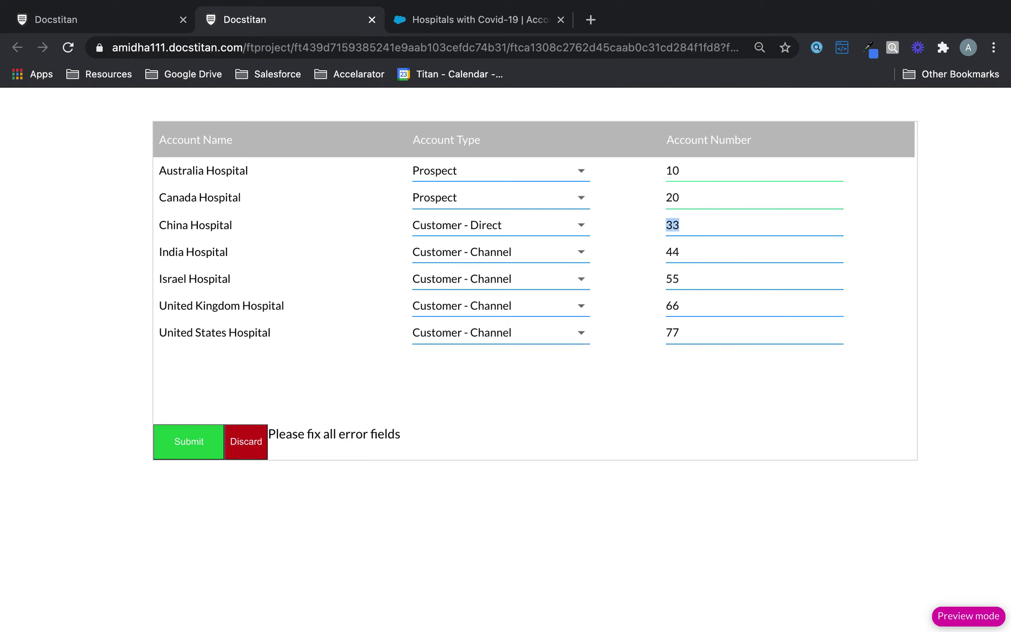
pyautogui.write('30')
pyautogui.click(677, 254)
pyautogui.doubleClick(677, 255)
pyautogui.write('40')
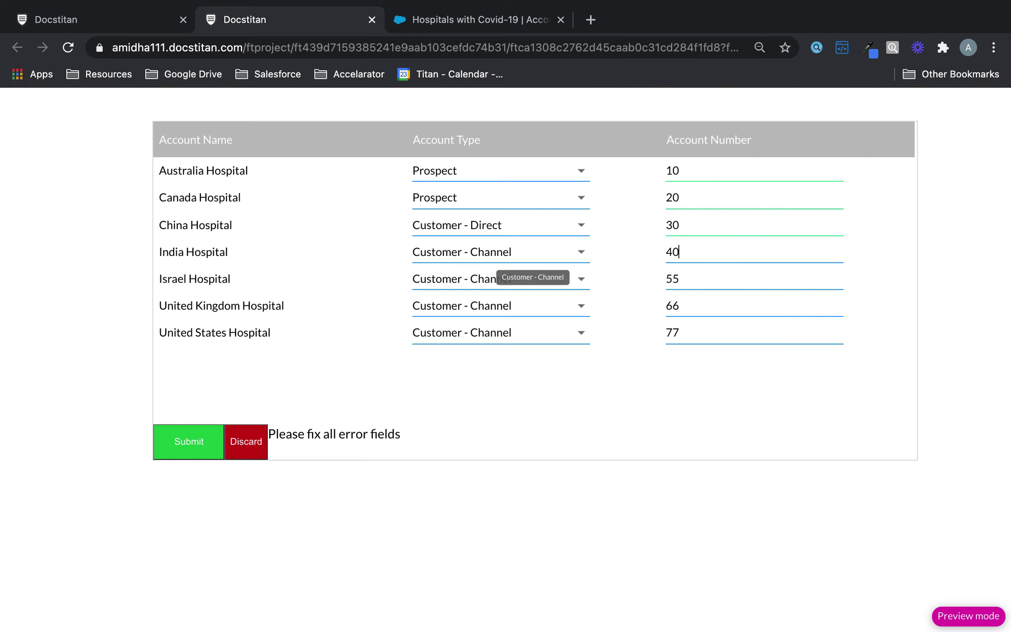
pyautogui.doubleClick(667, 278)
pyautogui.write('50')
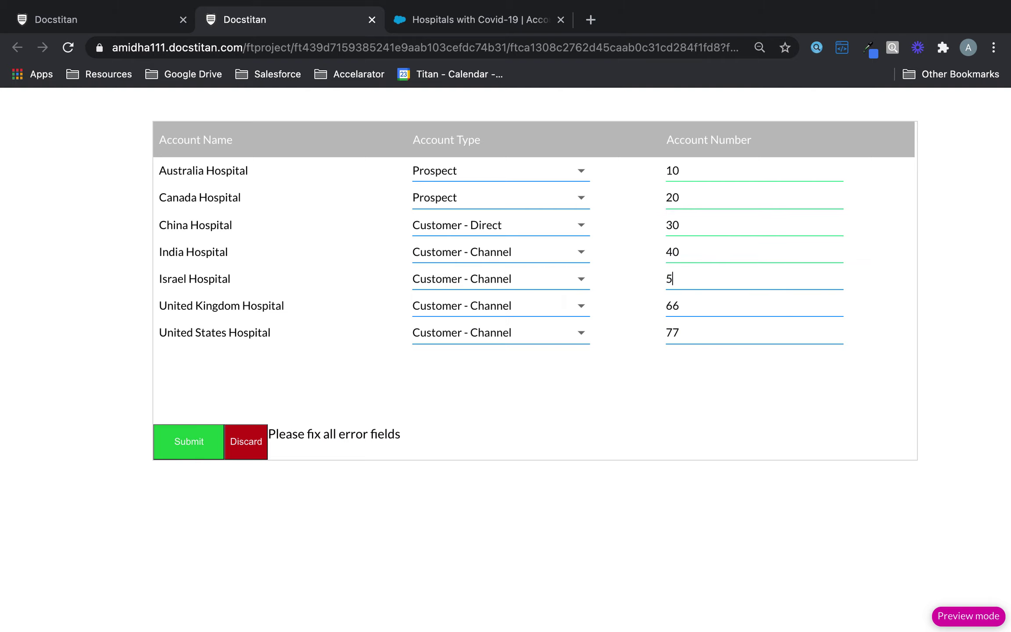
# Set new numeric account numbers for the United Kingdom and United States hospitals, and submit the table edits.
pyautogui.doubleClick(686, 313)
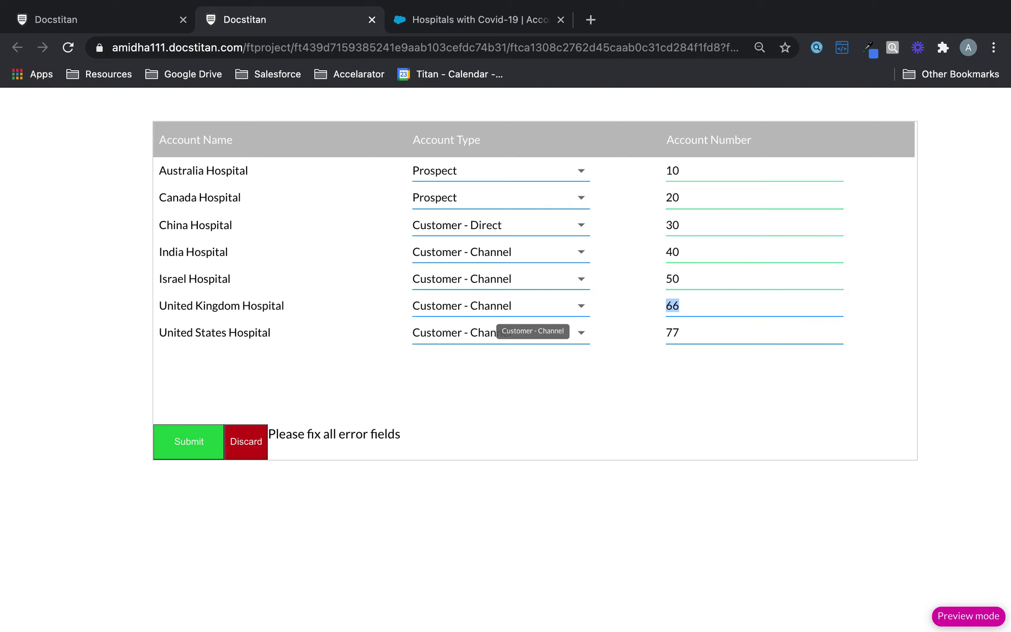
pyautogui.write('60')
pyautogui.doubleClick(733, 334)
pyautogui.write('70')
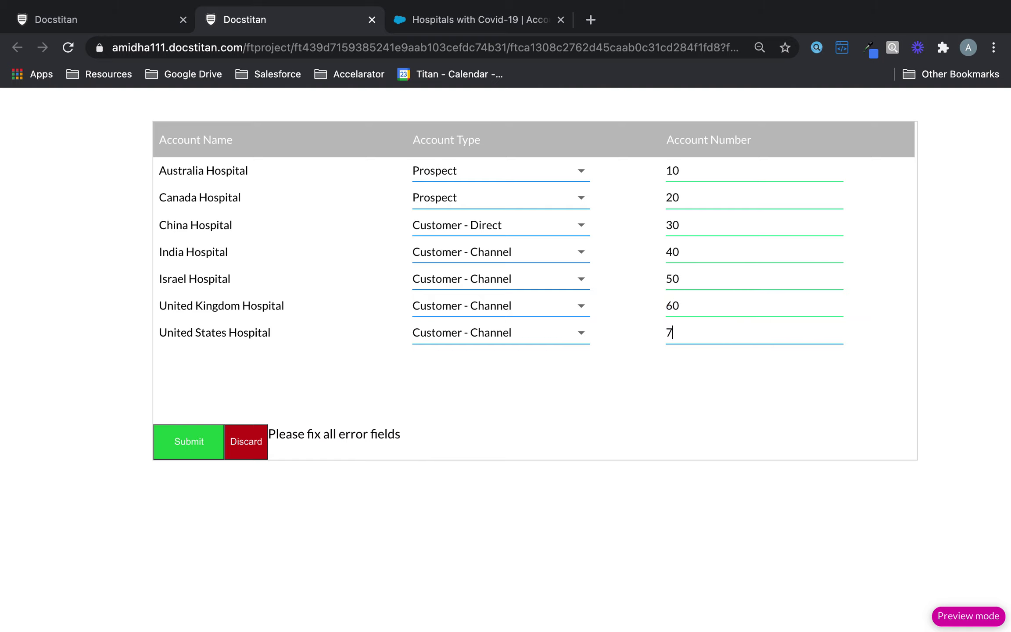
pyautogui.click(179, 439)
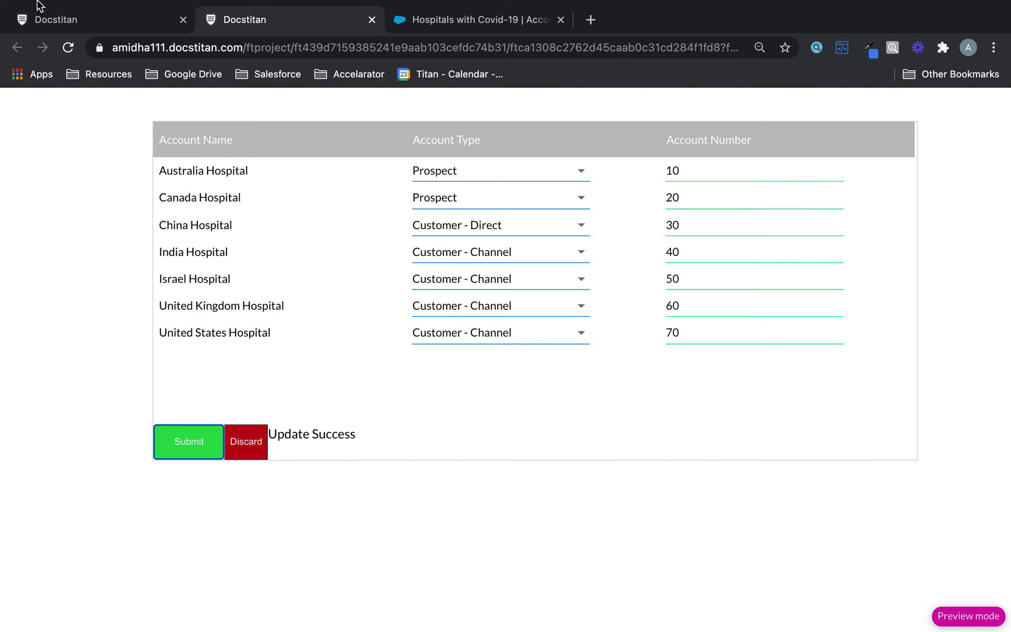
# Return to the Power Table project and start configuring a Table component under the Account Number row of the content mapping.
pyautogui.click(31, 19)
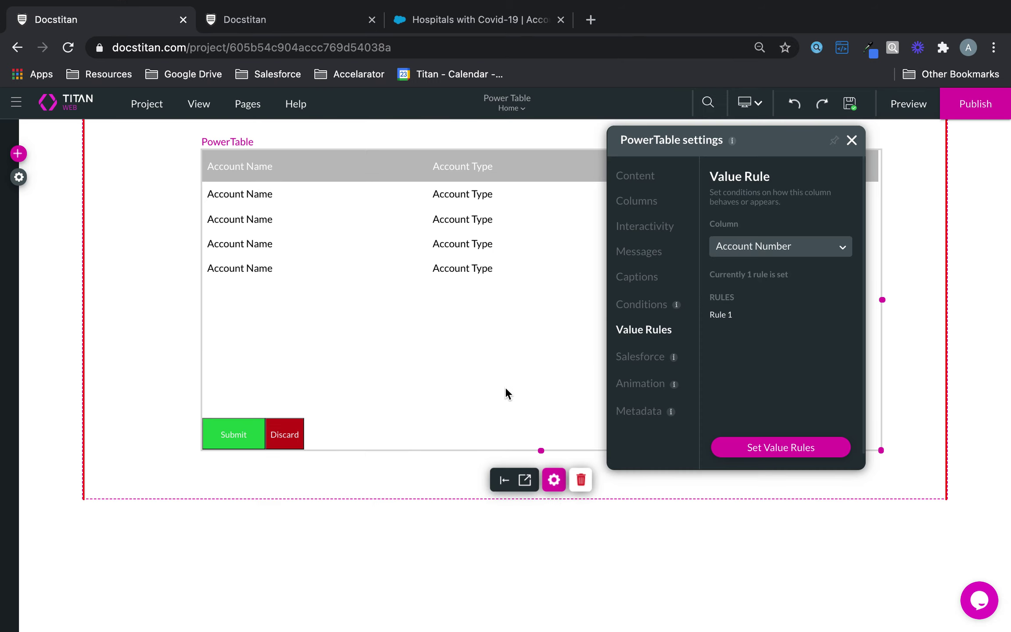
pyautogui.click(643, 180)
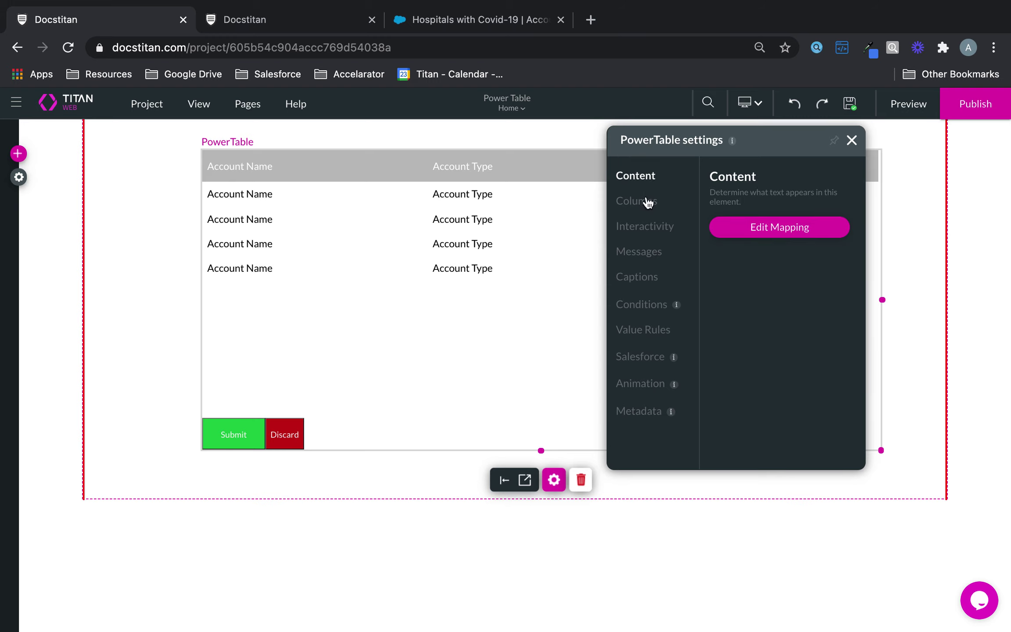
pyautogui.click(780, 228)
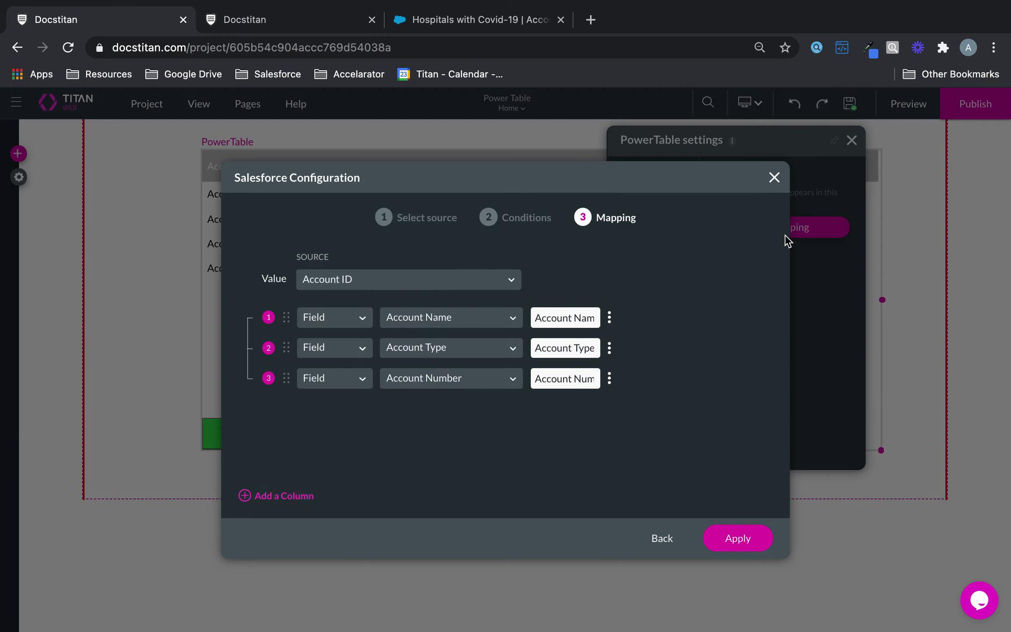
pyautogui.click(609, 378)
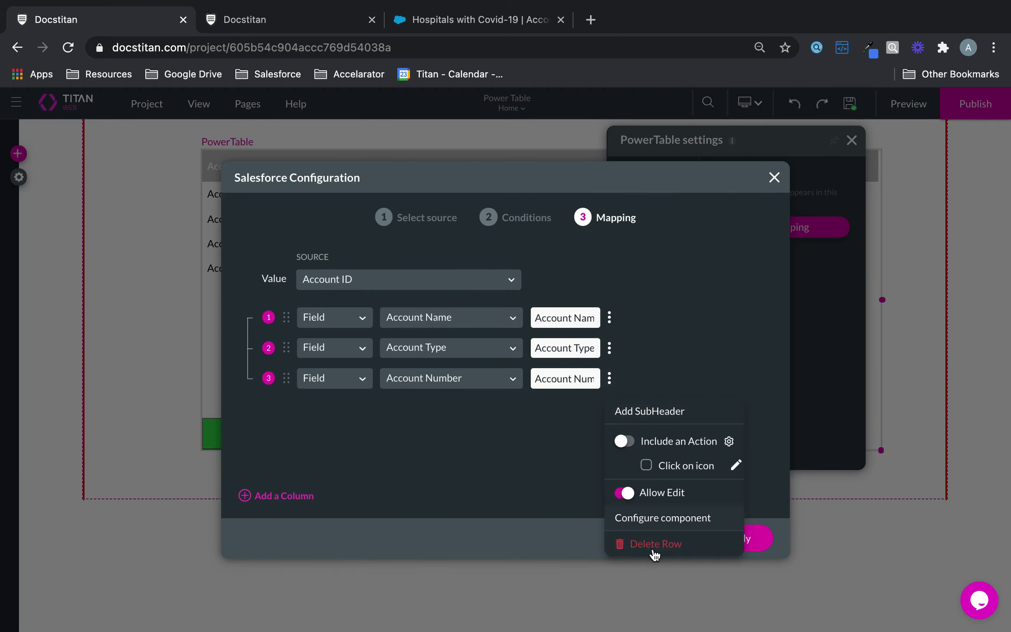
pyautogui.click(649, 519)
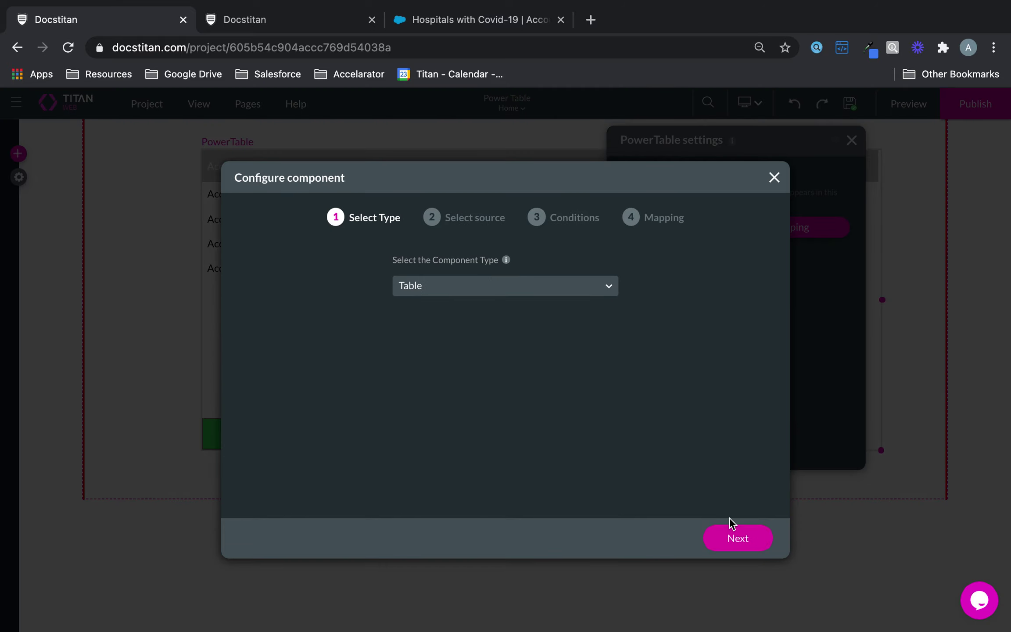
pyautogui.click(729, 537)
# Set Contact as the nested table's Salesforce source and keep the condition Account ID Equals [PowerTable / Value].
pyautogui.click(500, 285)
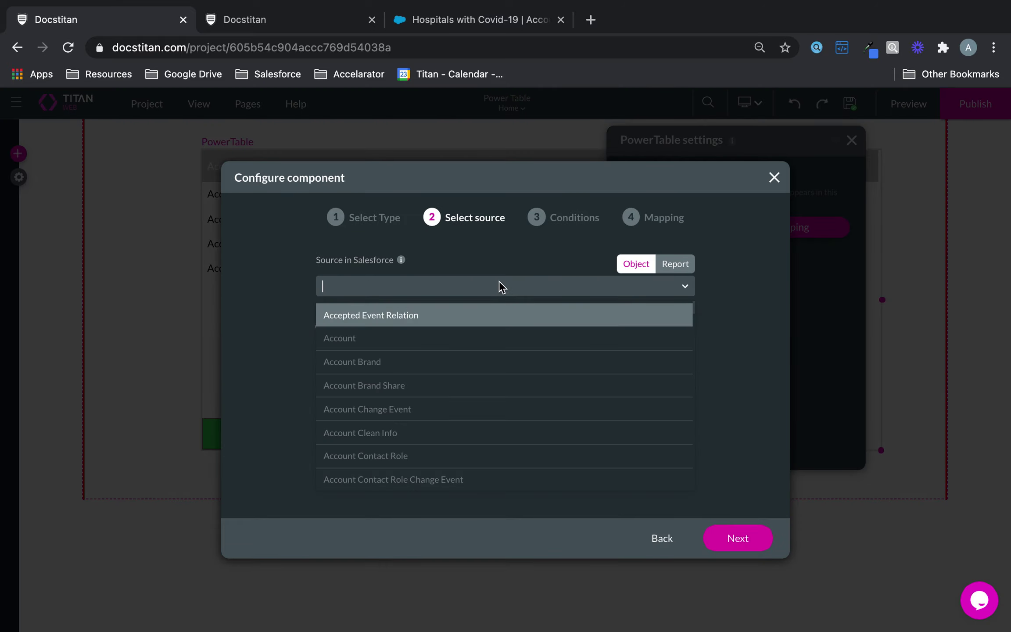
pyautogui.write('cont')
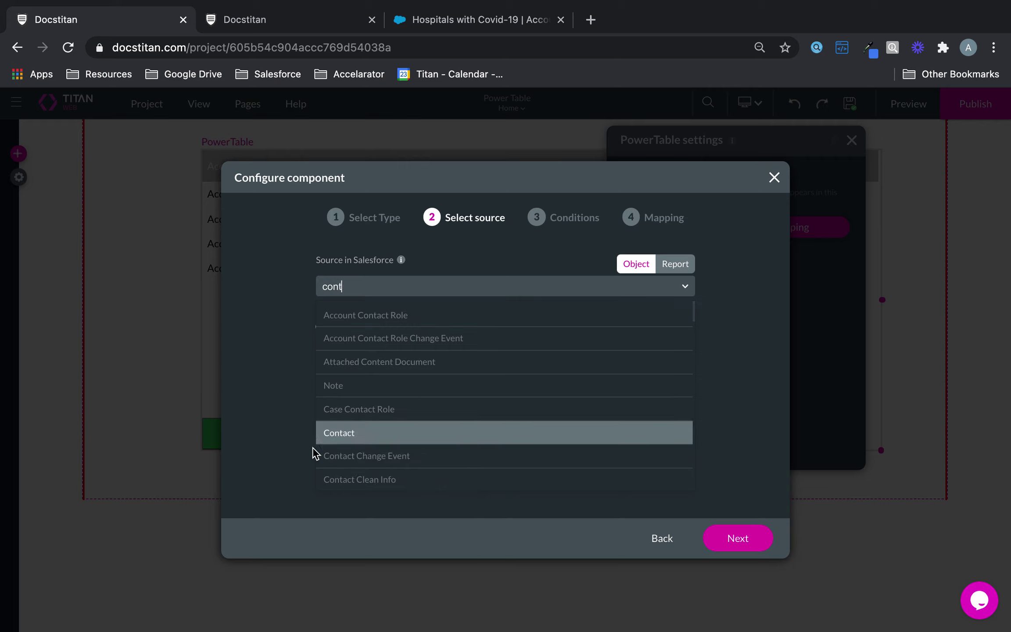
pyautogui.click(345, 438)
pyautogui.click(733, 539)
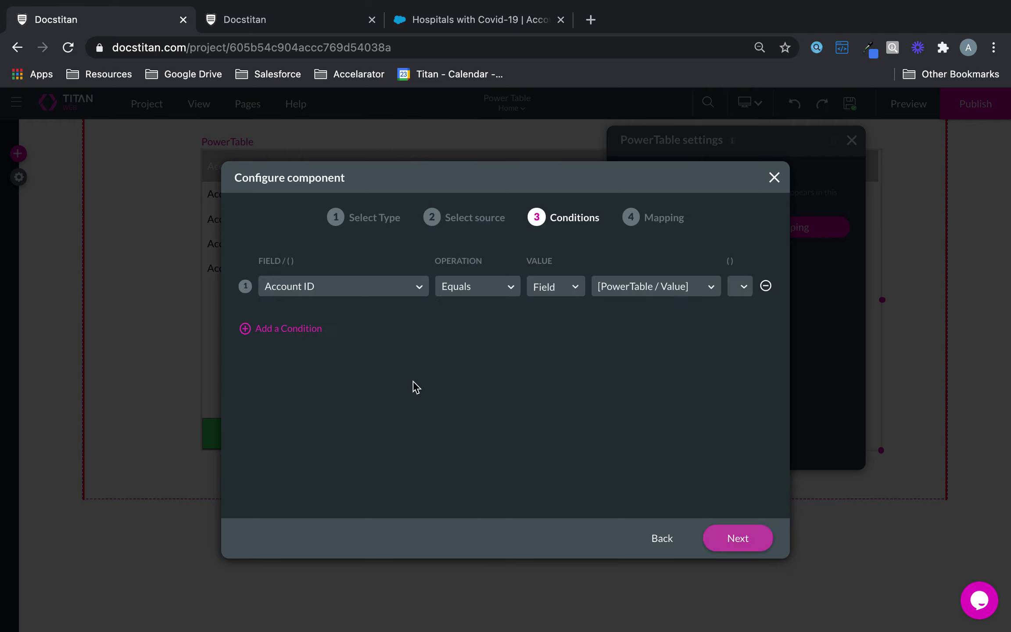
pyautogui.click(746, 544)
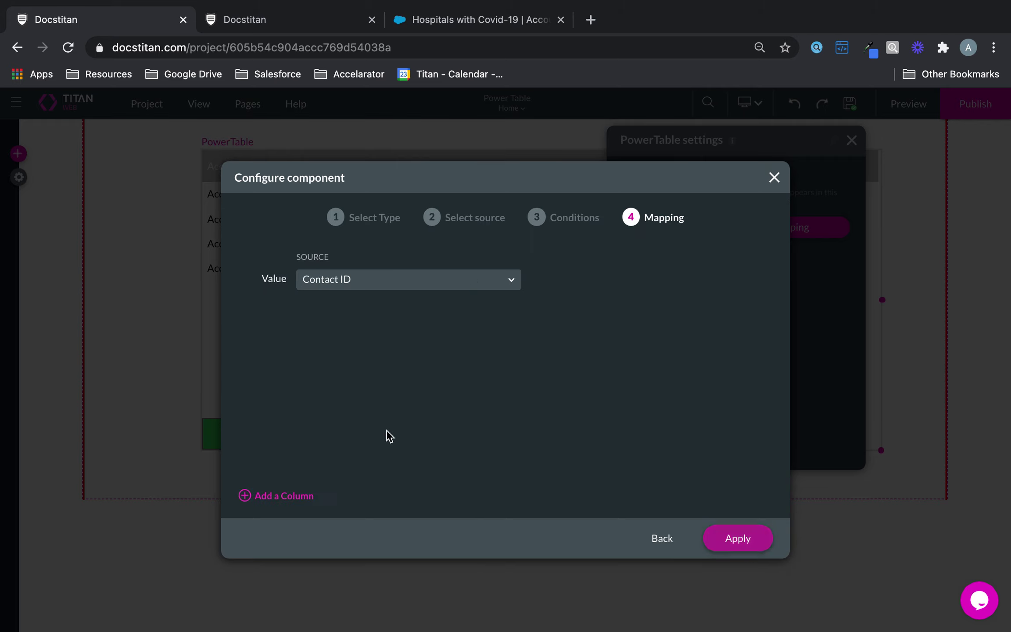
# Add three columns to the nested contact table and map the first one to First Name.
pyautogui.click(291, 499)
pyautogui.click(291, 500)
pyautogui.click(290, 499)
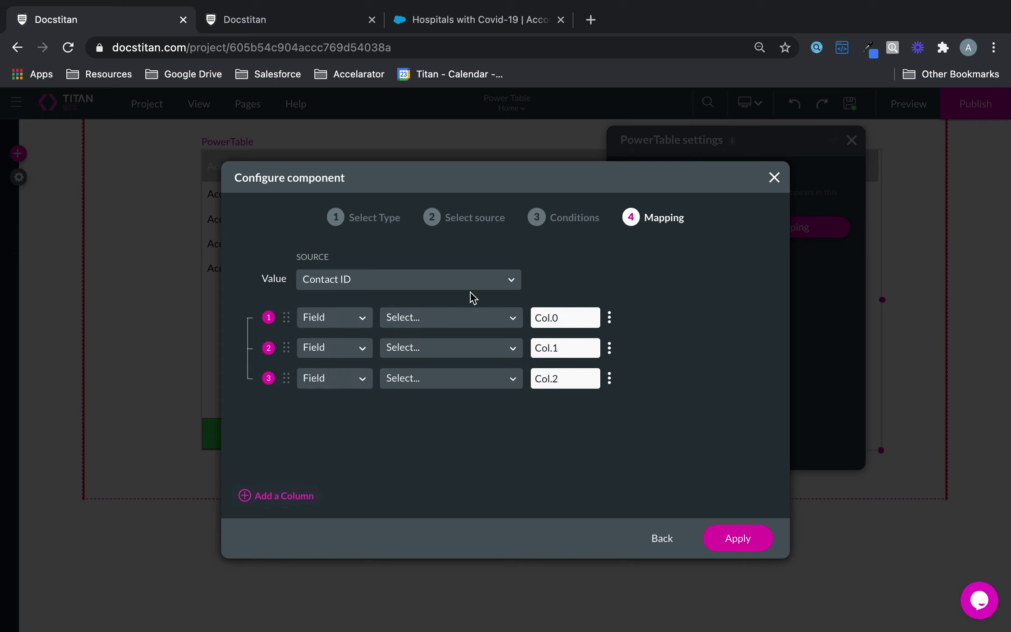
pyautogui.click(444, 317)
pyautogui.write('fir')
pyautogui.click(466, 347)
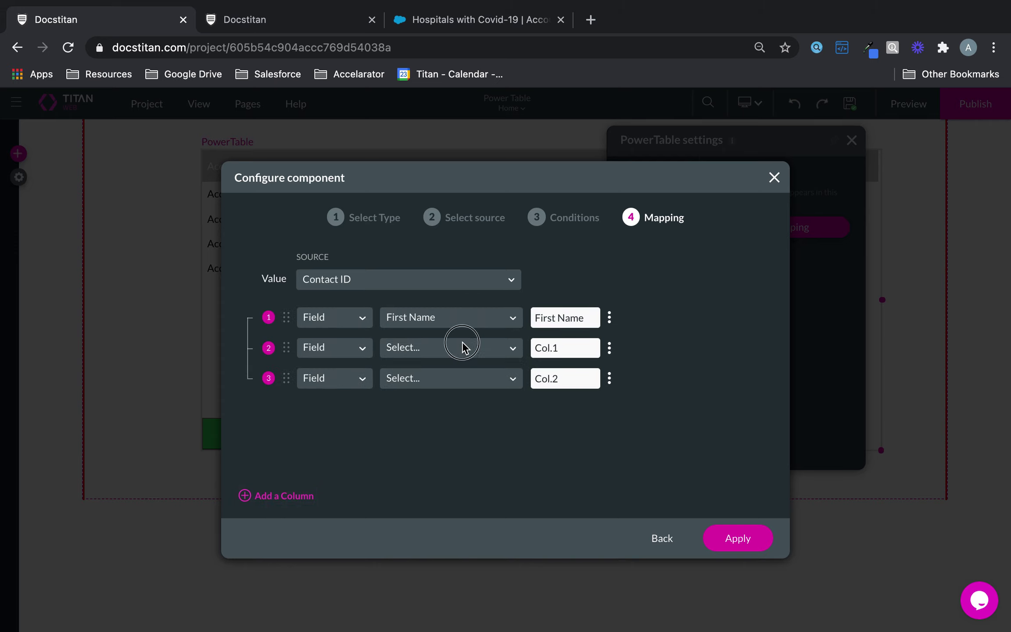
# Map the nested table's second column to Last Name and third to Email, and apply the component and Salesforce configuration.
pyautogui.click(463, 347)
pyautogui.write('las')
pyautogui.click(454, 377)
pyautogui.click(453, 379)
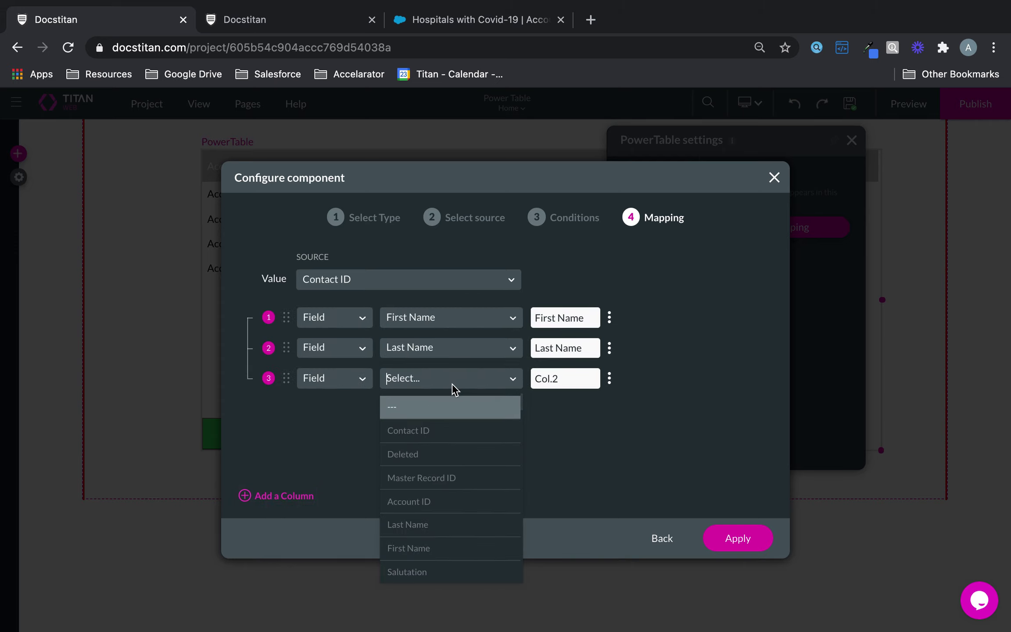
pyautogui.write('ema')
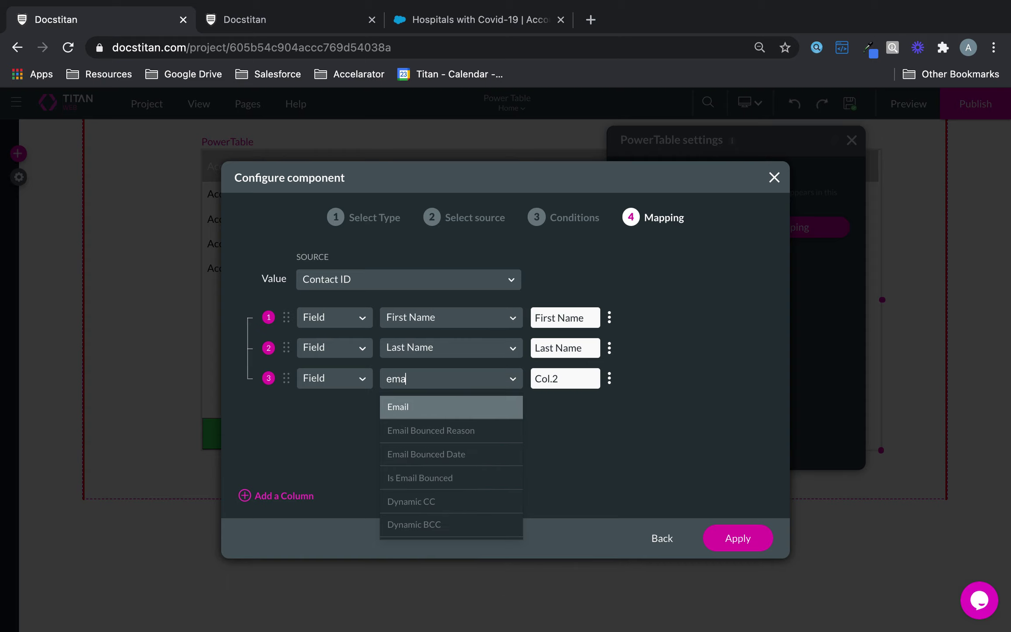
pyautogui.click(420, 412)
pyautogui.click(720, 538)
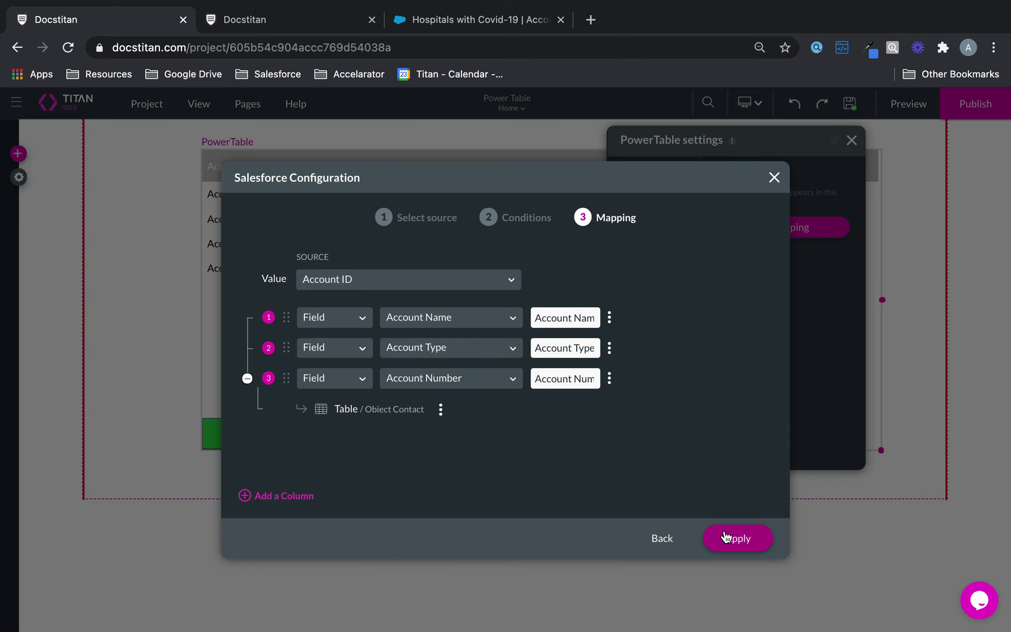
pyautogui.click(725, 537)
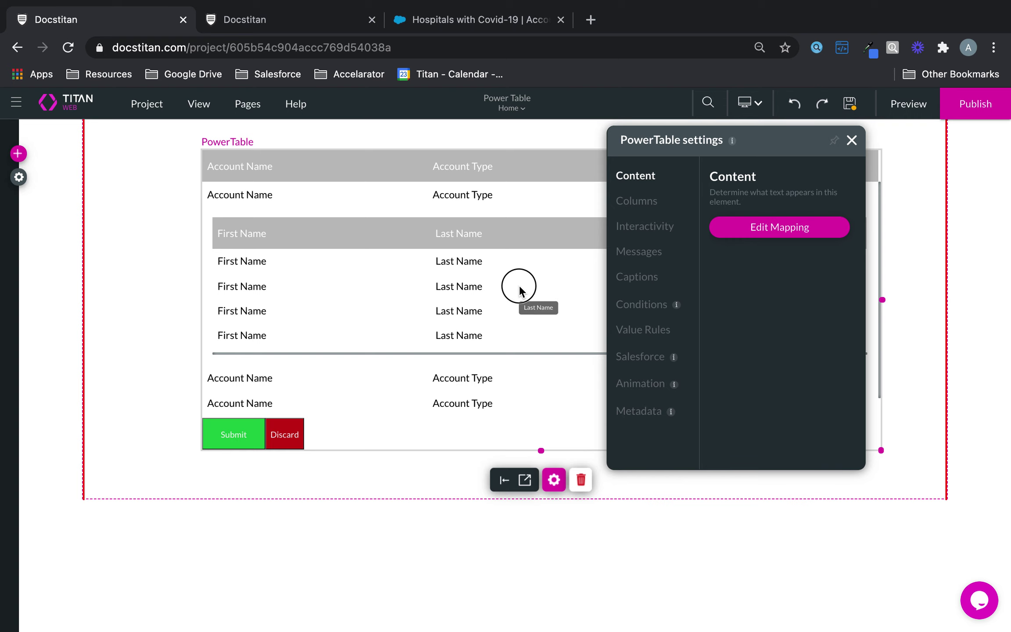
# Select the nested contact table and turn on Allow Quick Update in its interactivity settings.
pyautogui.click(527, 238)
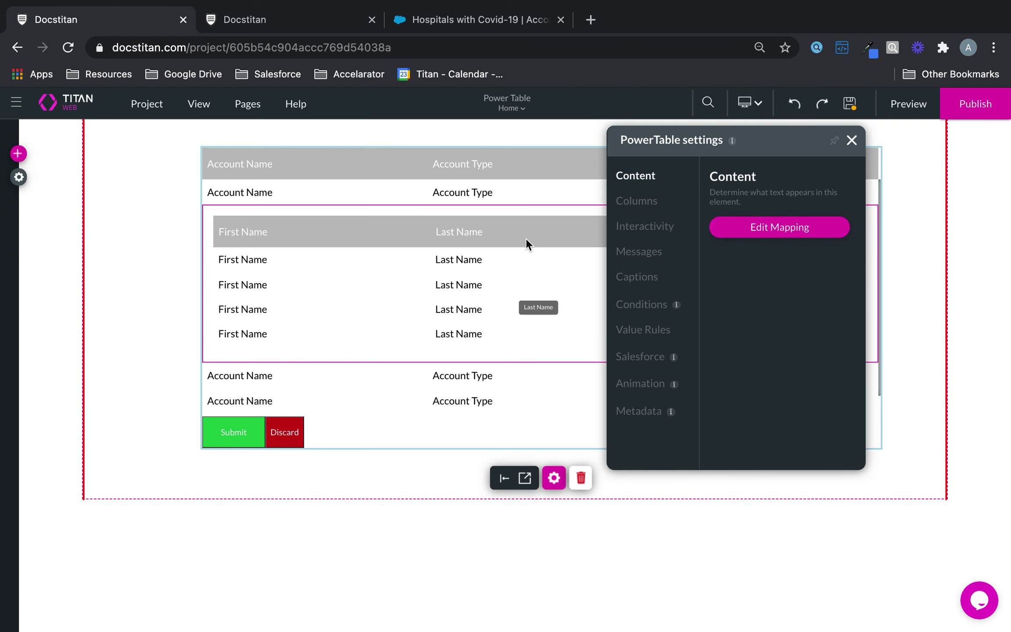
pyautogui.click(647, 228)
pyautogui.click(715, 275)
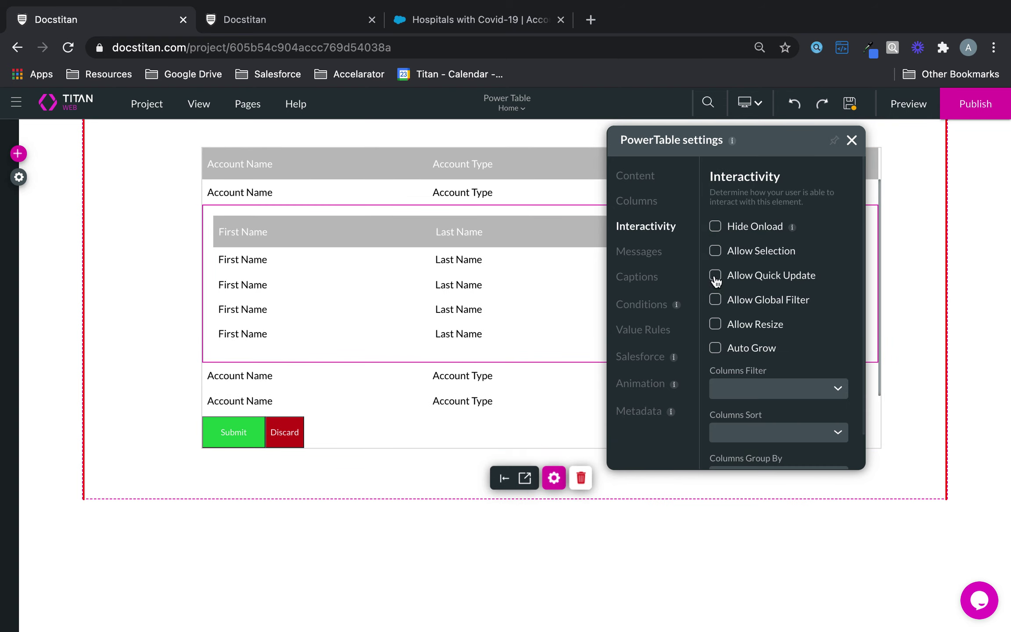